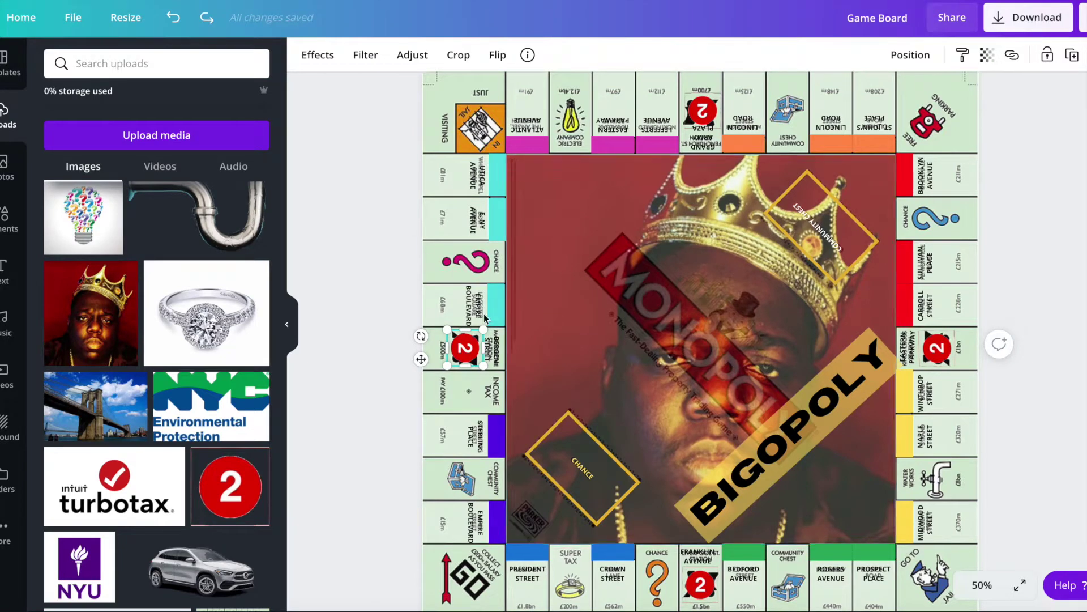
- Nudge the grouped E. NY Avenue space upward in the light-blue column of the board
left_click(493, 225)
key("shift+Up")
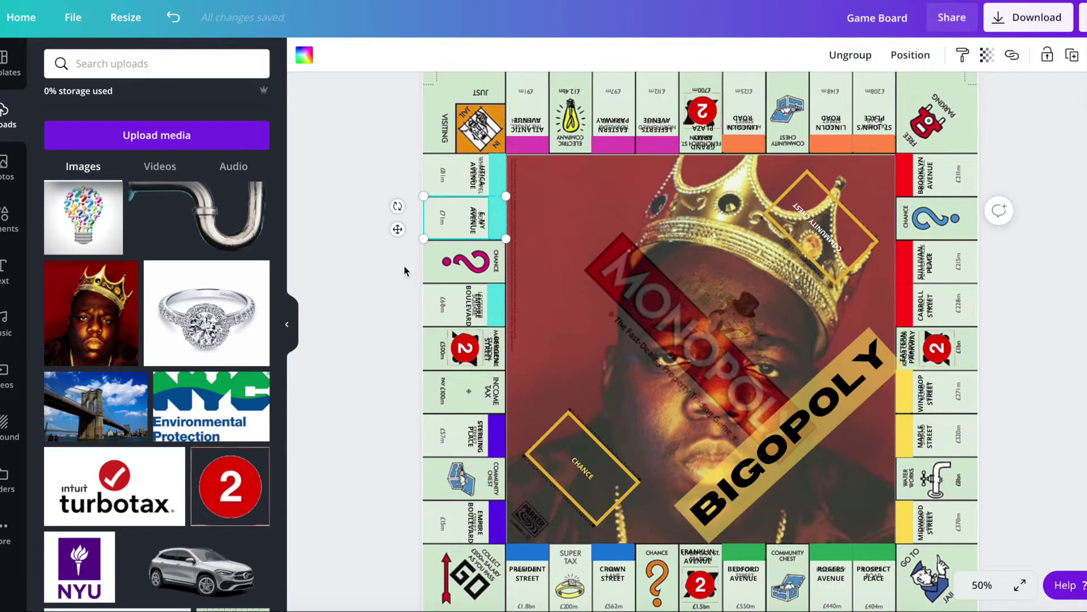
left_click(379, 280)
- Insert the uploaded collage question mark image, shrunk to fit over the Chance space between Crown Street and Franklin Avenue
scroll(178, 334, "down", 10)
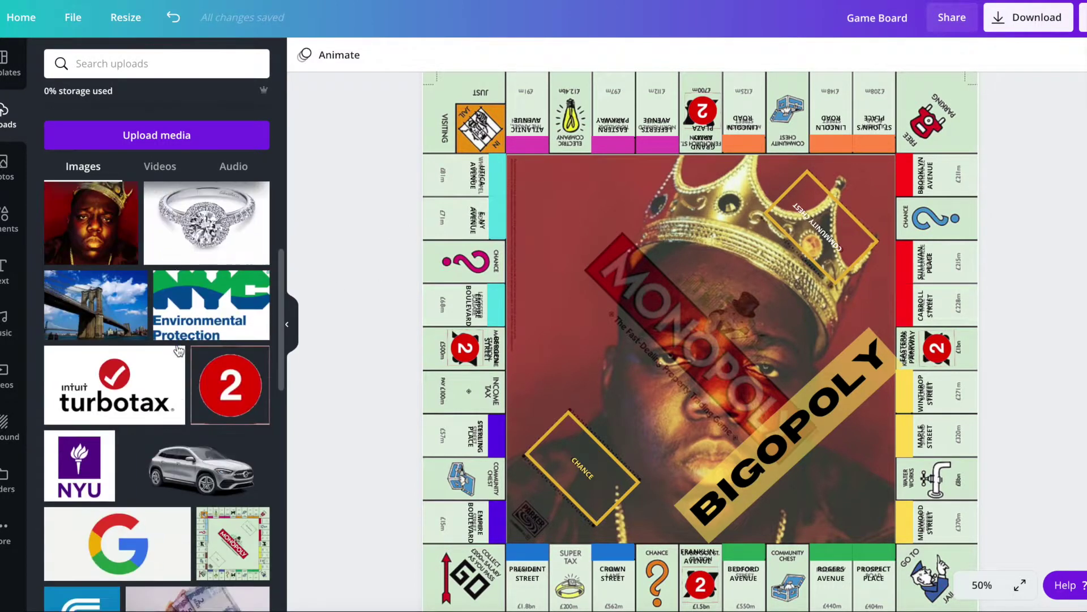
scroll(179, 350, "down", 5)
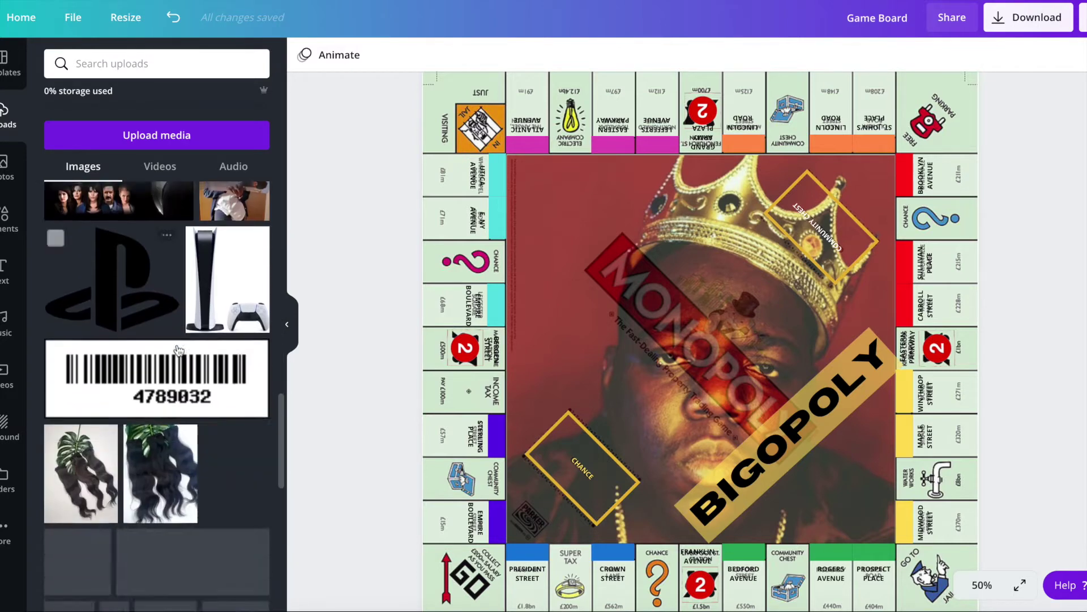
scroll(178, 350, "up", 15)
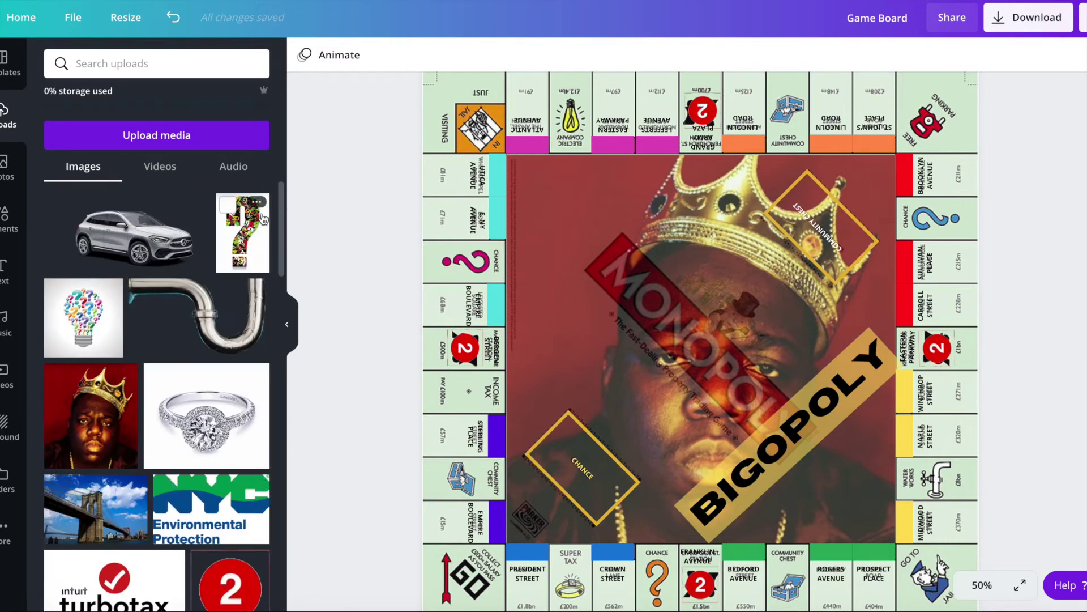
left_click(242, 232)
left_click_drag(594, 184, 724, 383)
left_click_drag(742, 441, 678, 521)
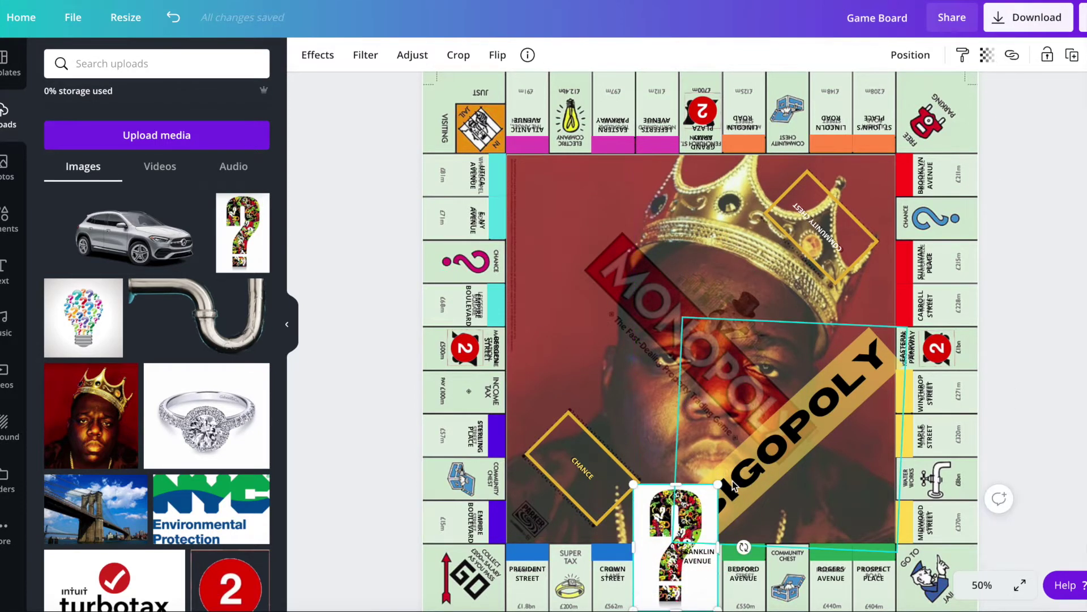
left_click_drag(718, 485, 657, 606)
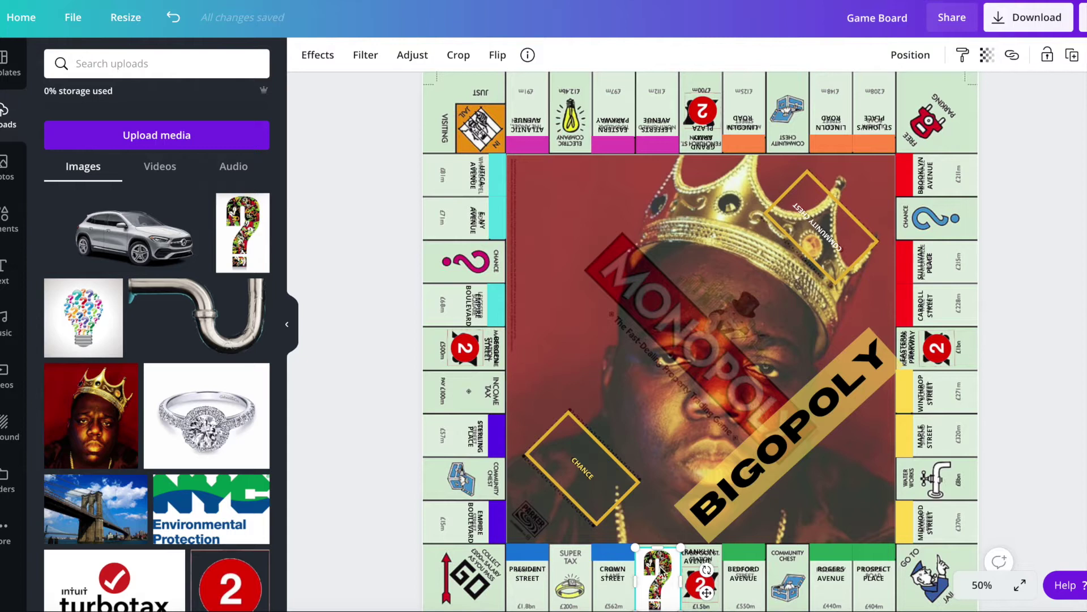
- Fit a copy of the question mark, rotated 90° clockwise, over the light-blue column's Chance space and delete the one beside Crown Street
left_click_drag(661, 569, 443, 284)
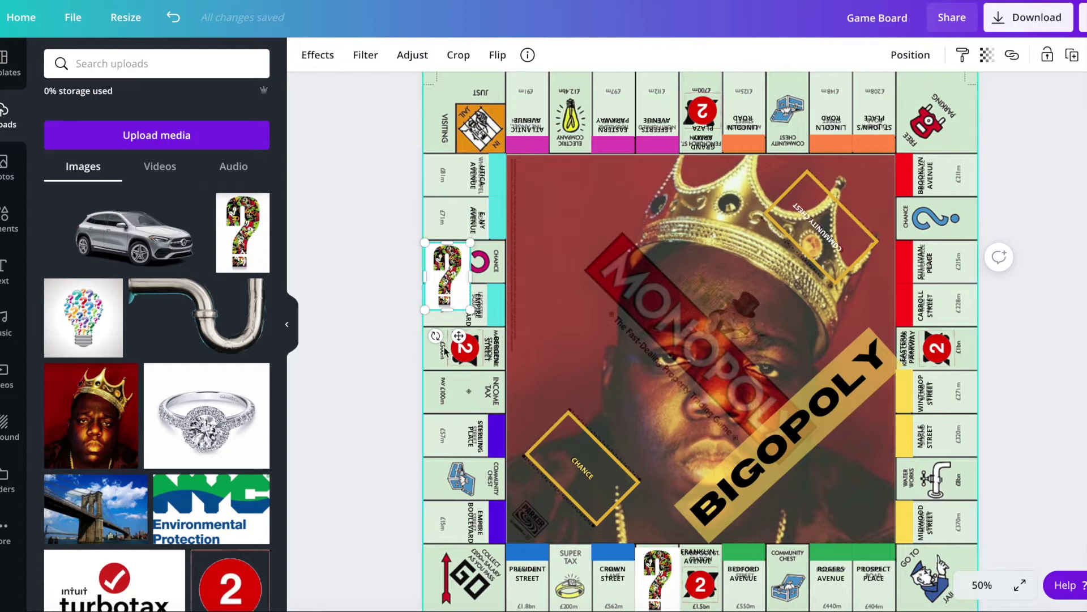
left_click_drag(422, 341, 359, 261)
left_click_drag(448, 284, 415, 270)
left_click_drag(497, 257, 506, 257)
left_click(669, 573)
key("Delete")
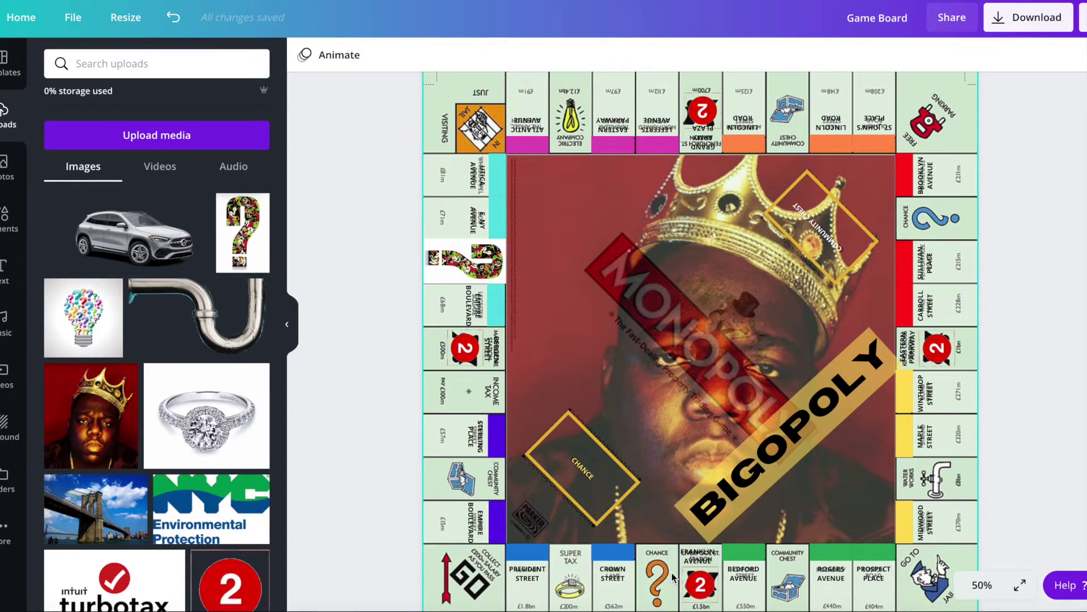
- Copy the rotated question mark onto the Chance space between Brooklyn Avenue and Sullivan Place, turned 180°
left_click(464, 261)
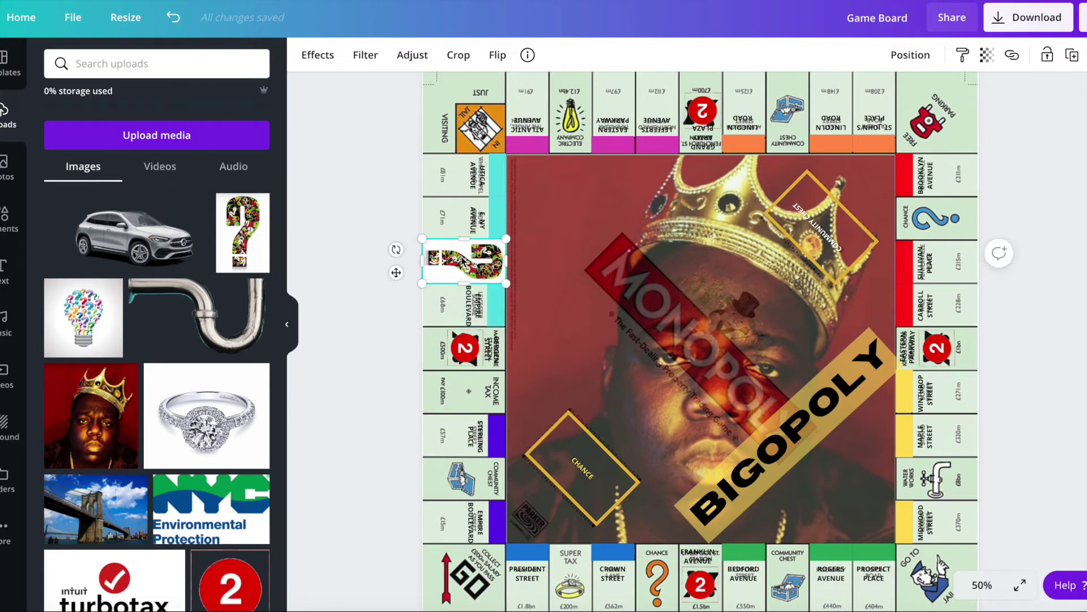
left_click_drag(463, 260, 927, 226)
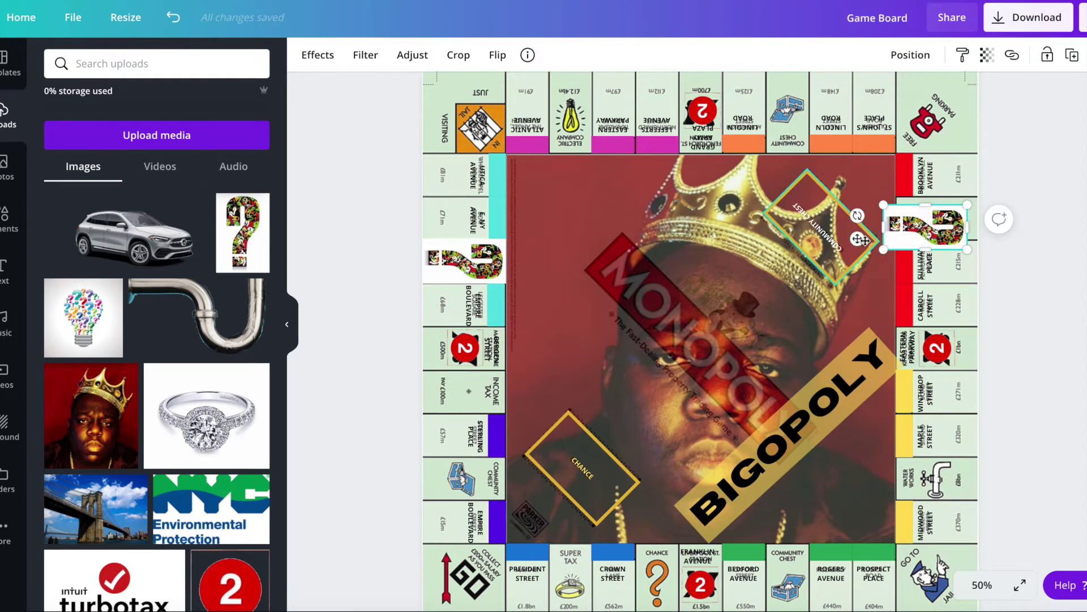
left_click_drag(857, 215, 1076, 243)
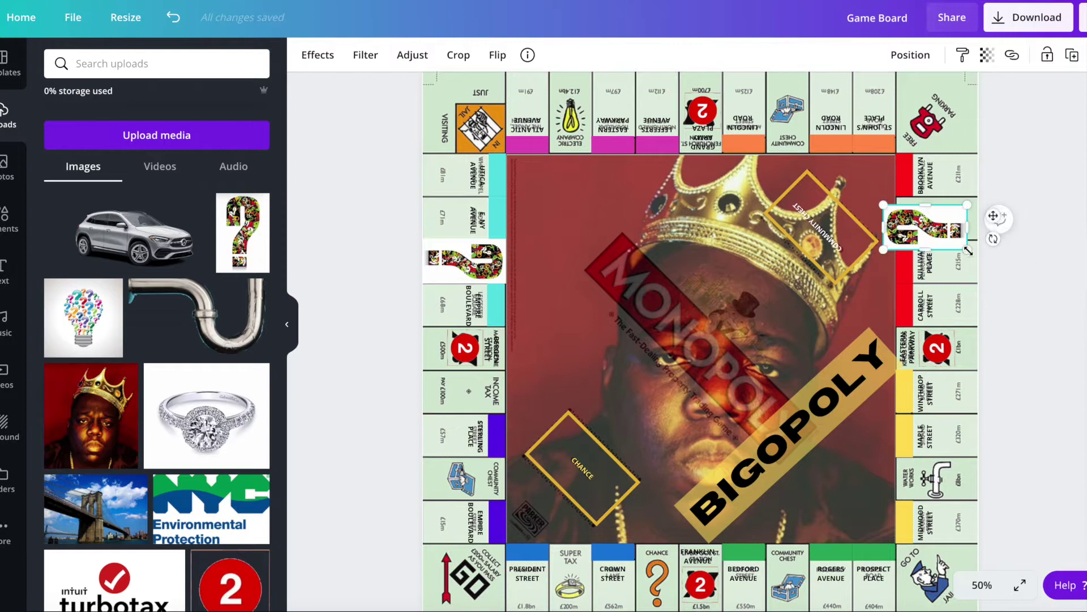
left_click_drag(966, 249, 965, 219)
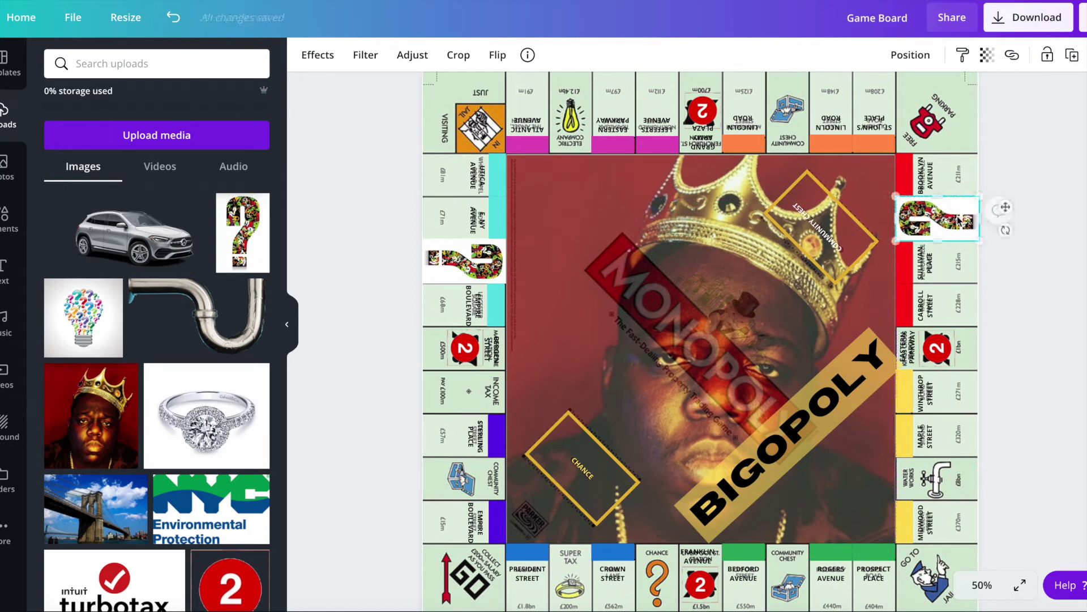
- Place an upright copy of the question mark image over the Chance space between Crown Street and Franklin Avenue
left_click_drag(959, 221, 650, 596)
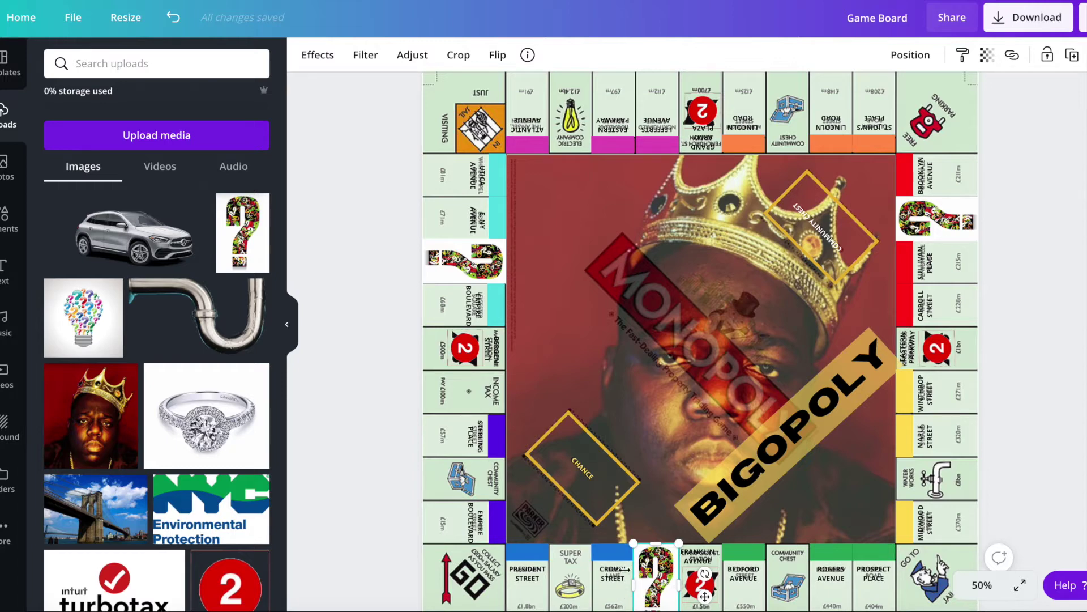
scroll(623, 584, "down", 2)
scroll(626, 565, "up", 1)
scroll(626, 565, "up", 1)
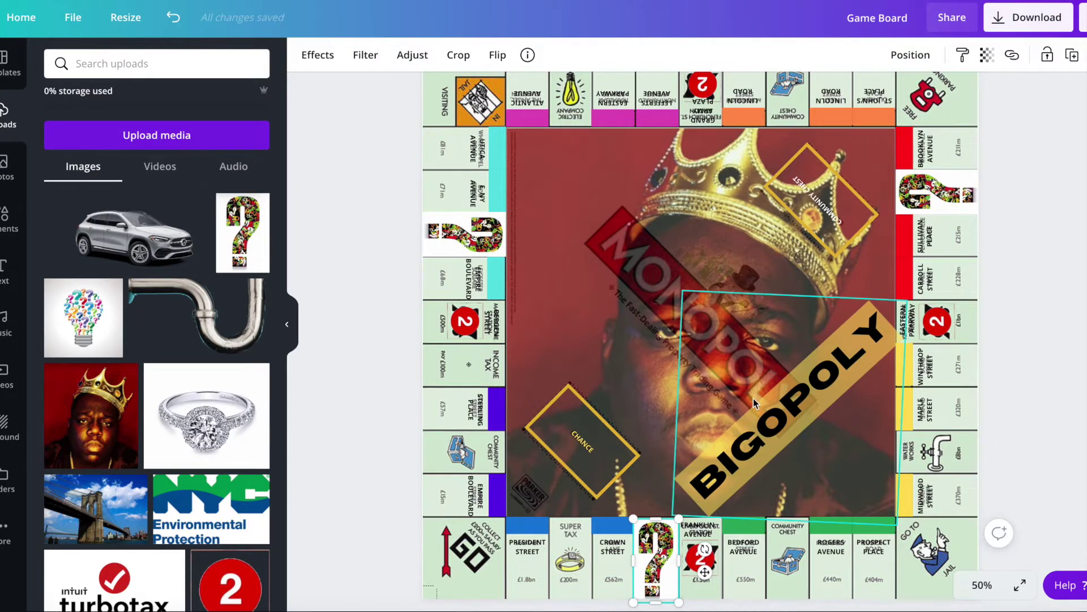
scroll(753, 399, "up", 3)
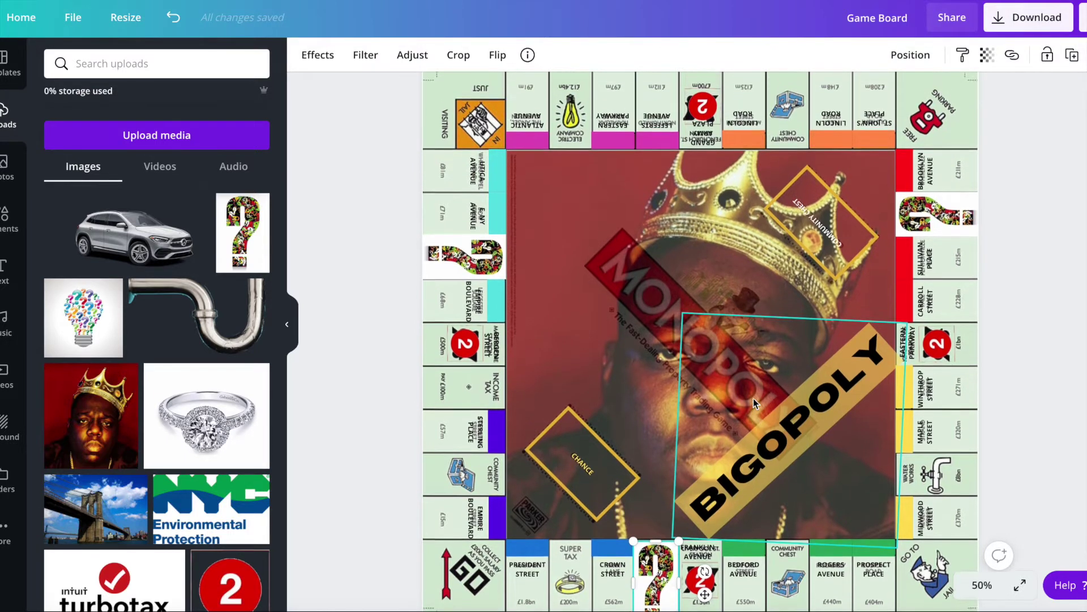
- Insert the uploaded TurboTax logo, shrink it, rotate it 90° clockwise and place it over the Income Tax space's title
left_click(469, 401)
scroll(162, 528, "down", 2)
scroll(162, 527, "down", 1)
left_click(162, 528)
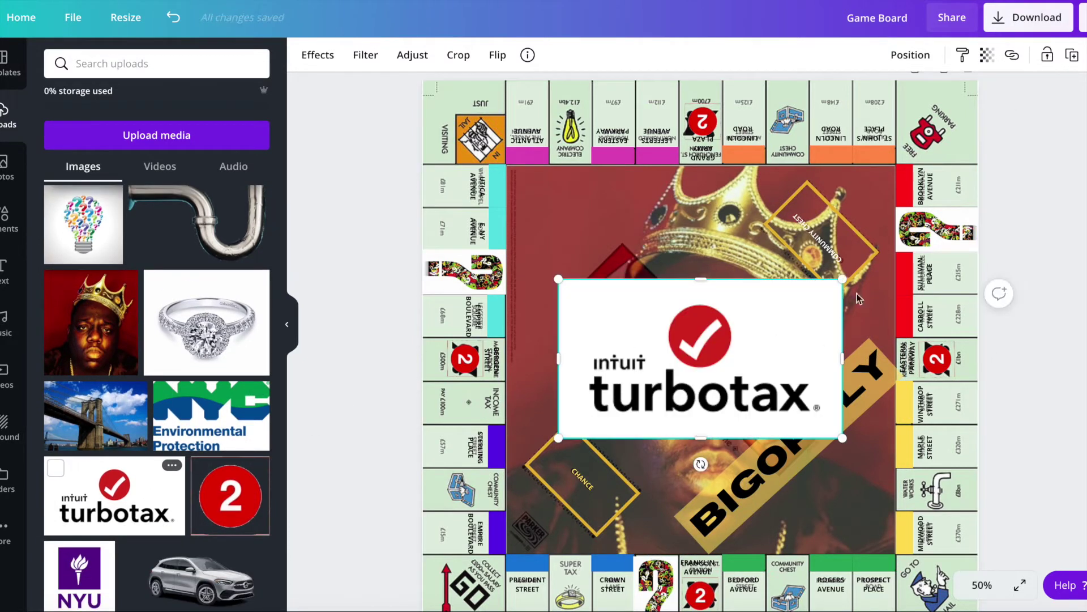
left_click_drag(844, 439, 708, 363)
left_click_drag(613, 340, 581, 389)
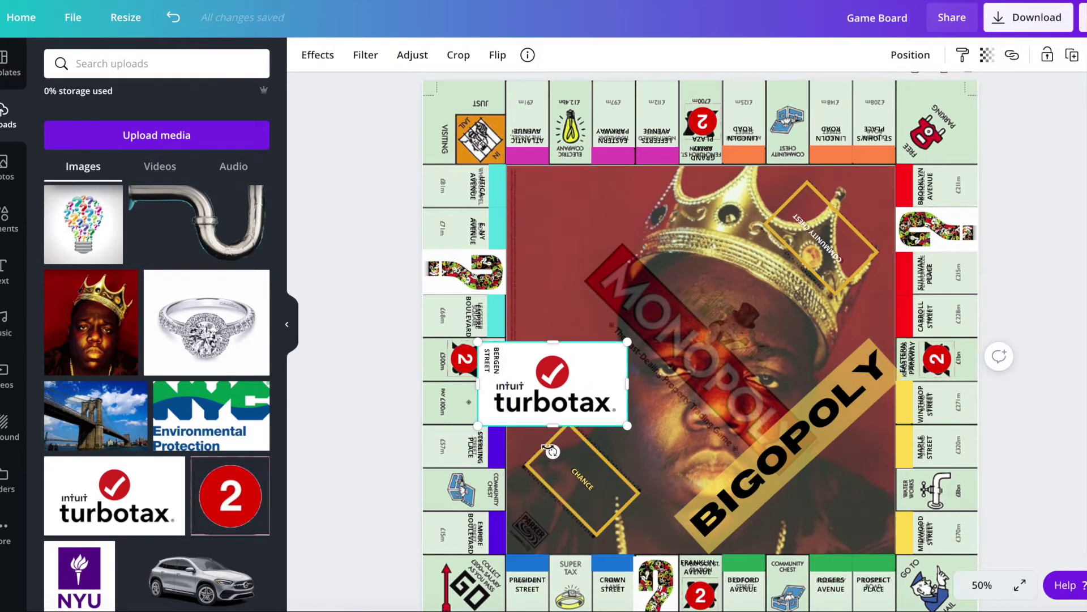
left_click_drag(552, 452, 406, 379)
left_click_drag(509, 308, 480, 397)
left_click_drag(509, 444, 492, 414)
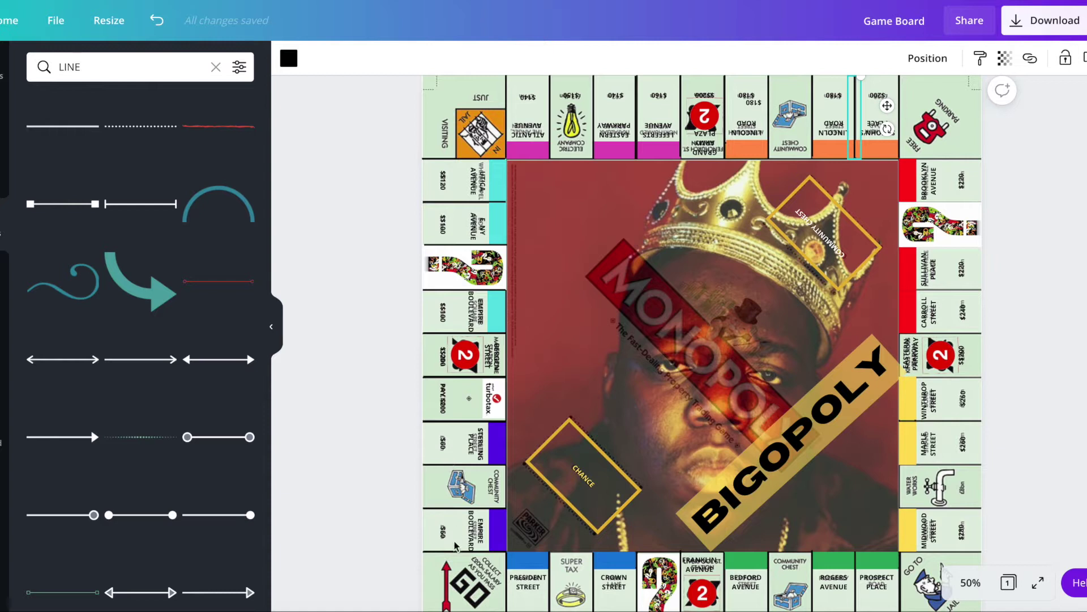
- Place a vertical black divider line on the border between St. John's Place and the Free Parking corner, nudging it into alignment
scroll(780, 585, "down", 2)
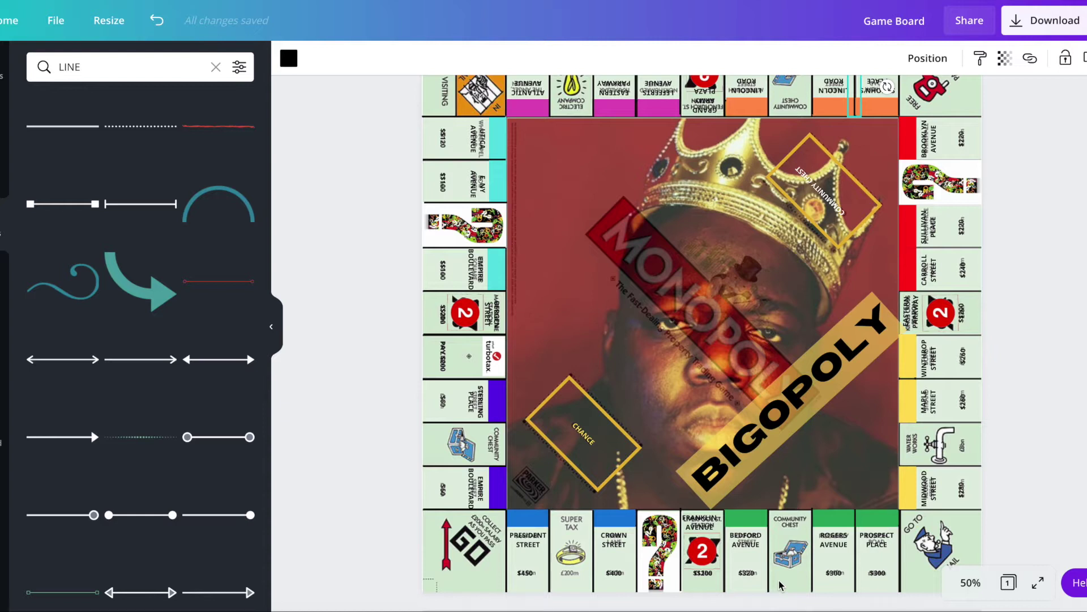
scroll(748, 315, "up", 3)
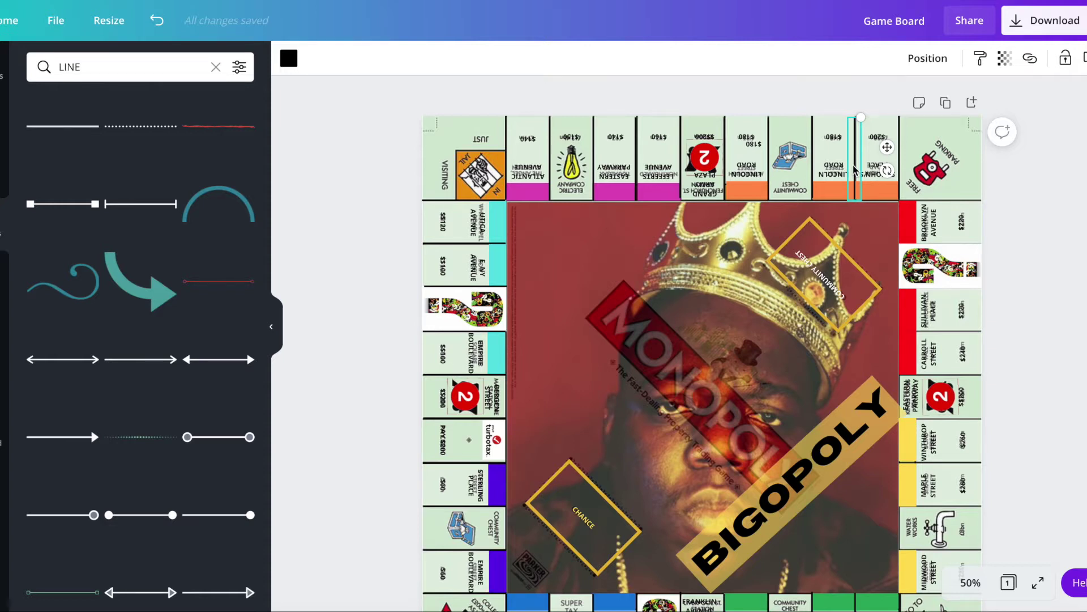
left_click_drag(855, 170, 903, 209)
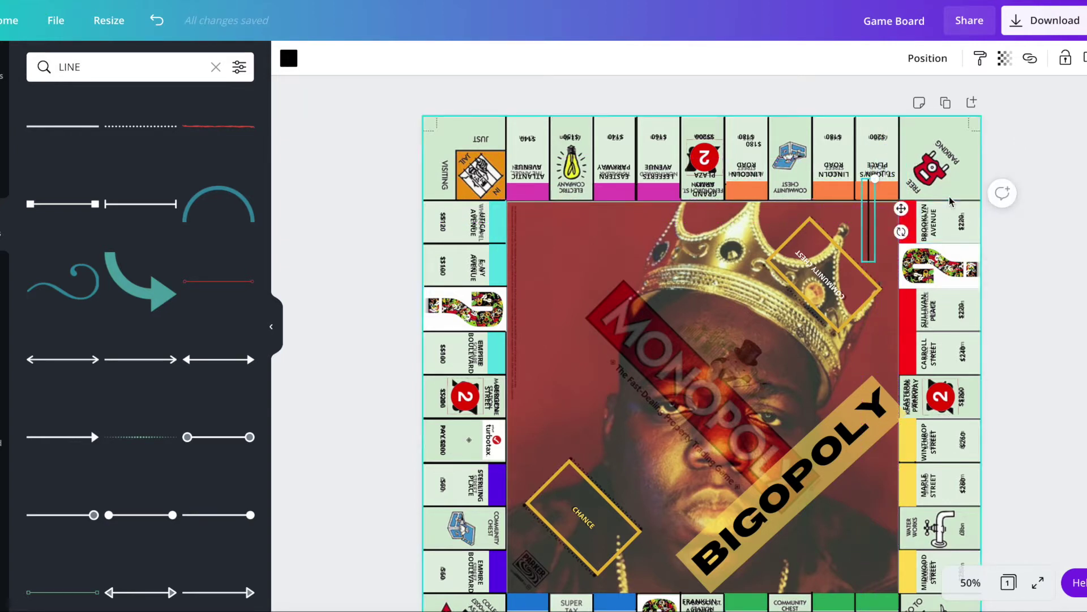
left_click(902, 165)
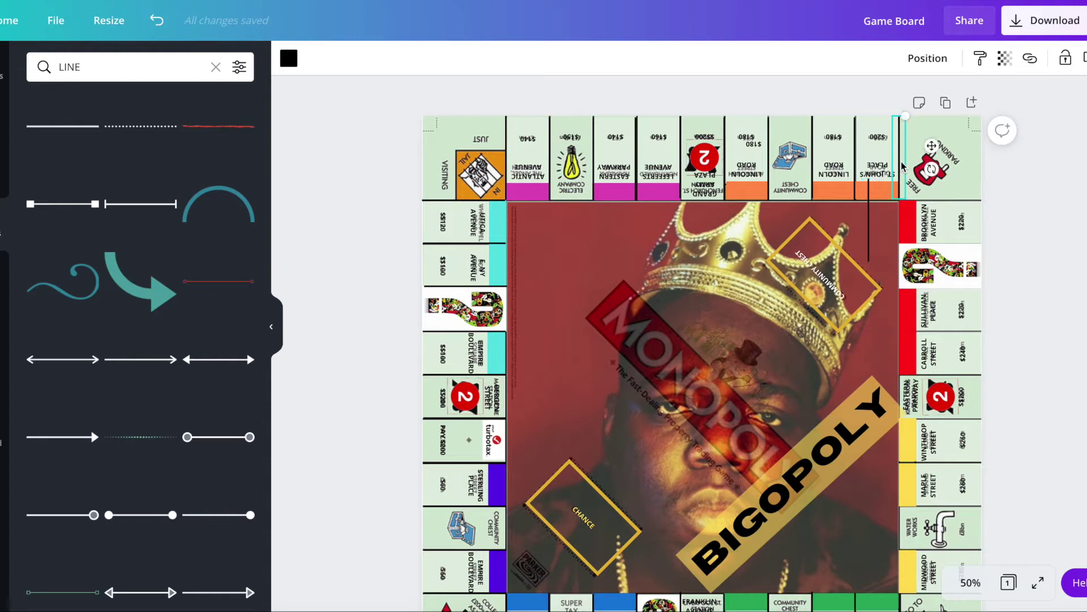
key("Right")
key("Right")
key("Right")
key("Right")
left_click(953, 205)
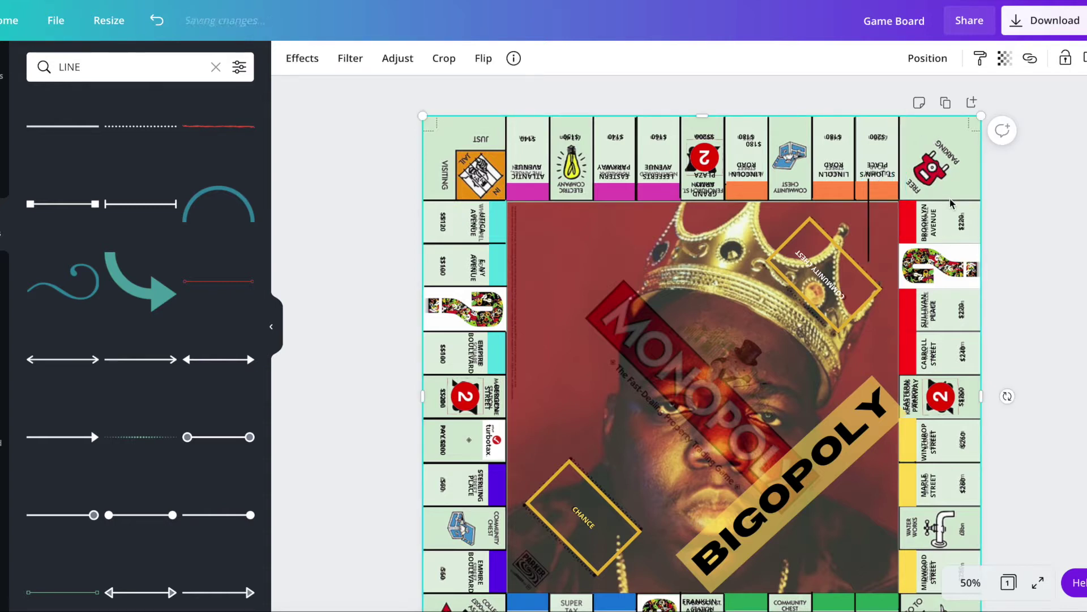
- Rotate the spare black line to horizontal and place copies on the borders above and below Brooklyn Avenue
left_click(869, 211)
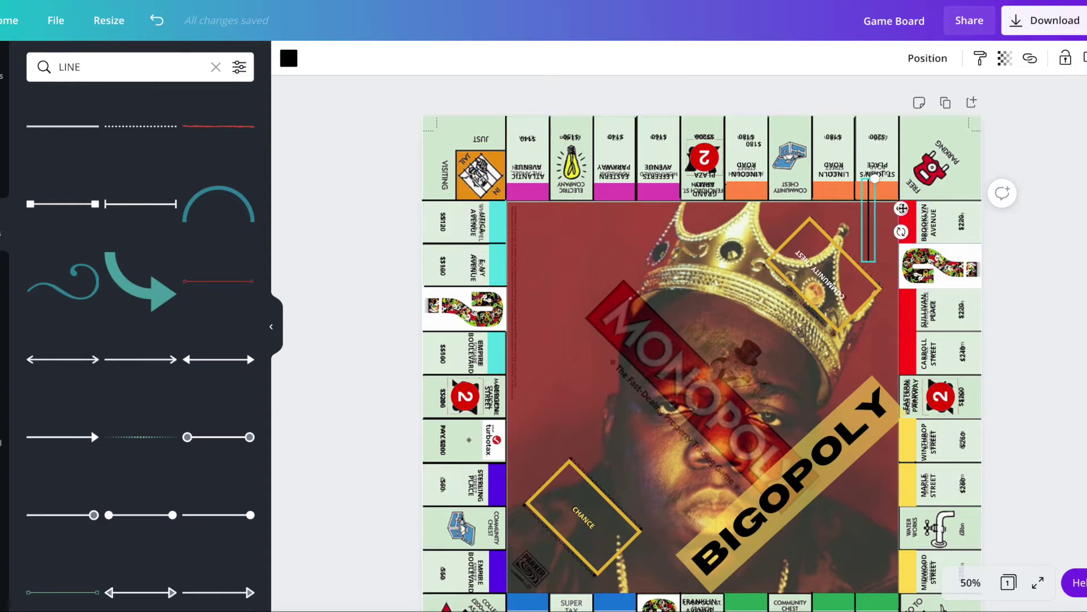
left_click_drag(901, 232, 958, 241)
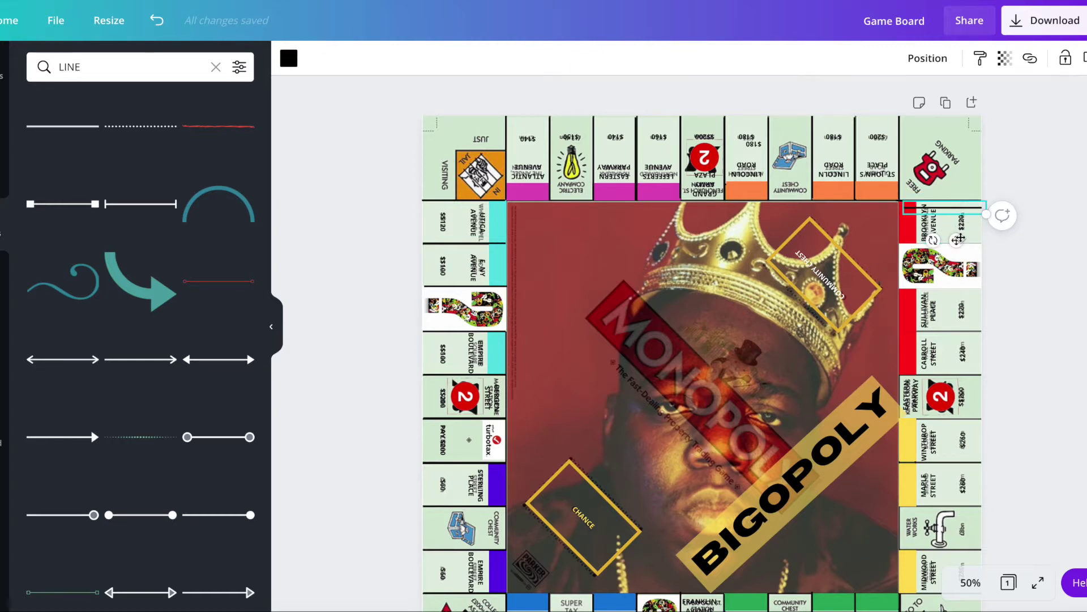
left_click_drag(957, 242, 955, 275)
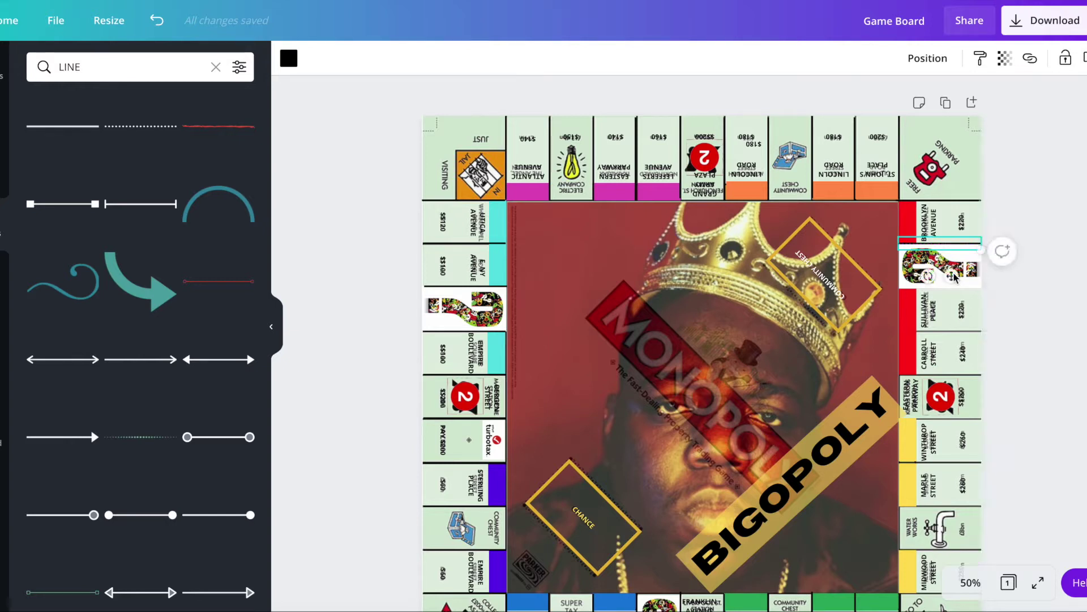
- Add copies of the horizontal line on the borders above and below Sullivan Place
key("ctrl+z")
left_click_drag(955, 241, 953, 321)
key("ctrl+z")
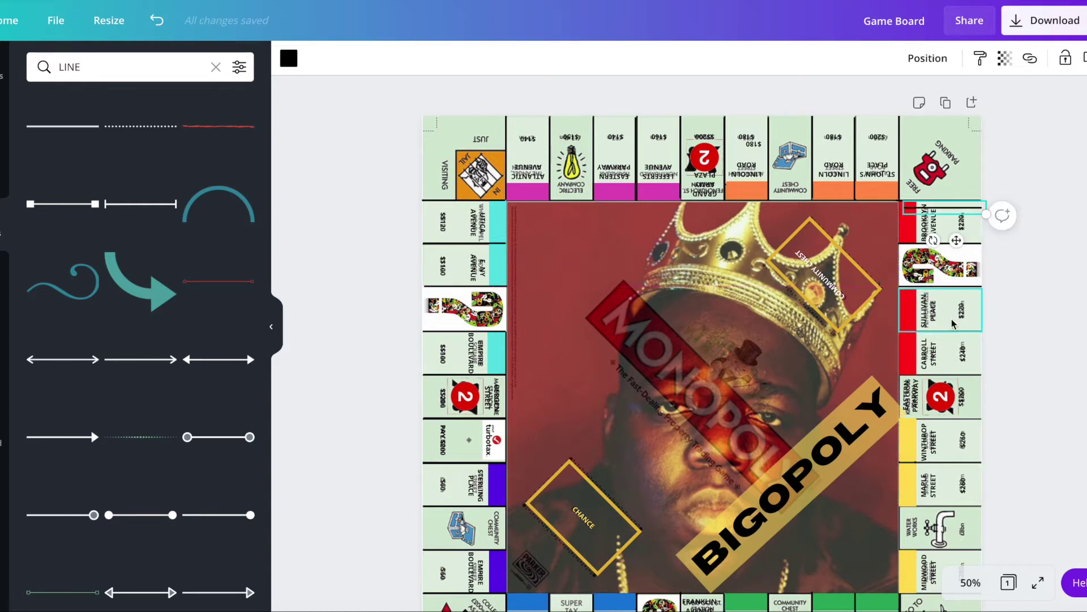
left_click_drag(958, 241, 957, 370)
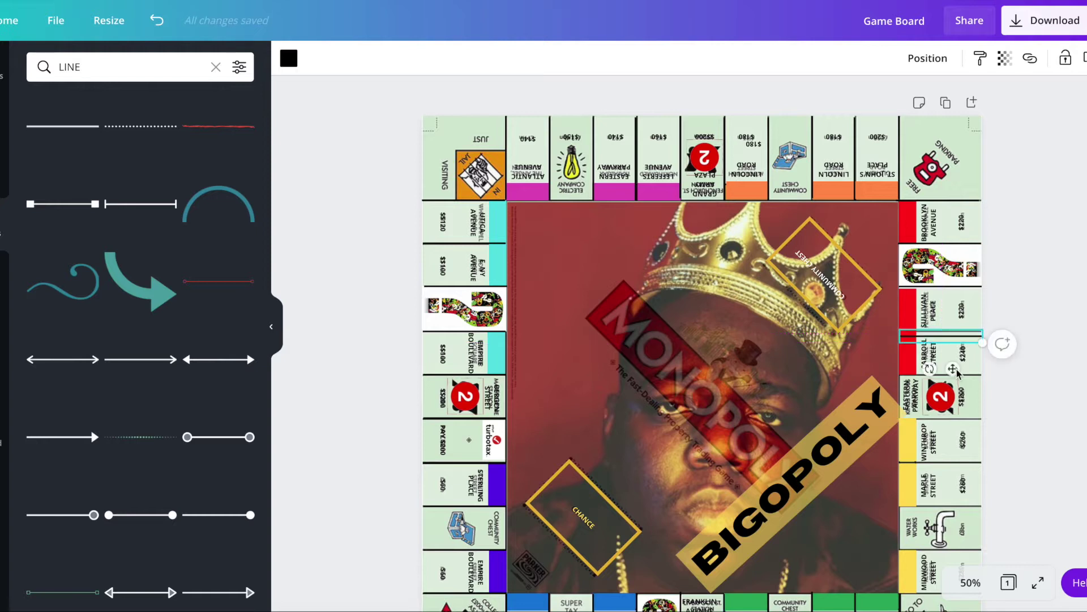
- Add a line copy on the border between Carroll Street and Eastern Parkway, and realign the line above Carroll Street
key("ctrl+z")
left_click_drag(957, 243, 951, 406)
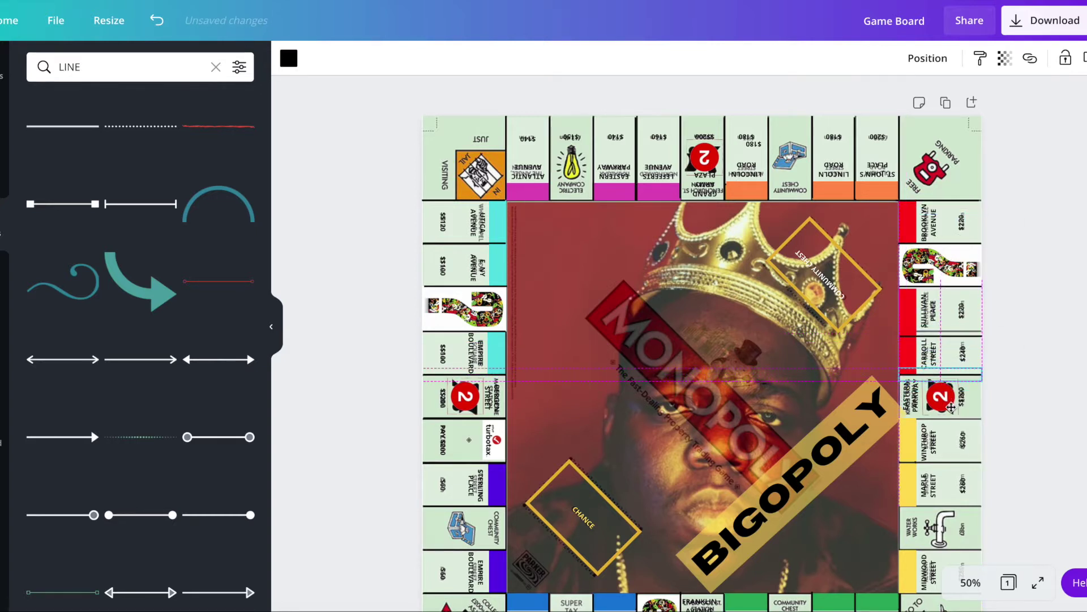
left_click_drag(951, 407, 952, 406)
left_click_drag(947, 335, 946, 330)
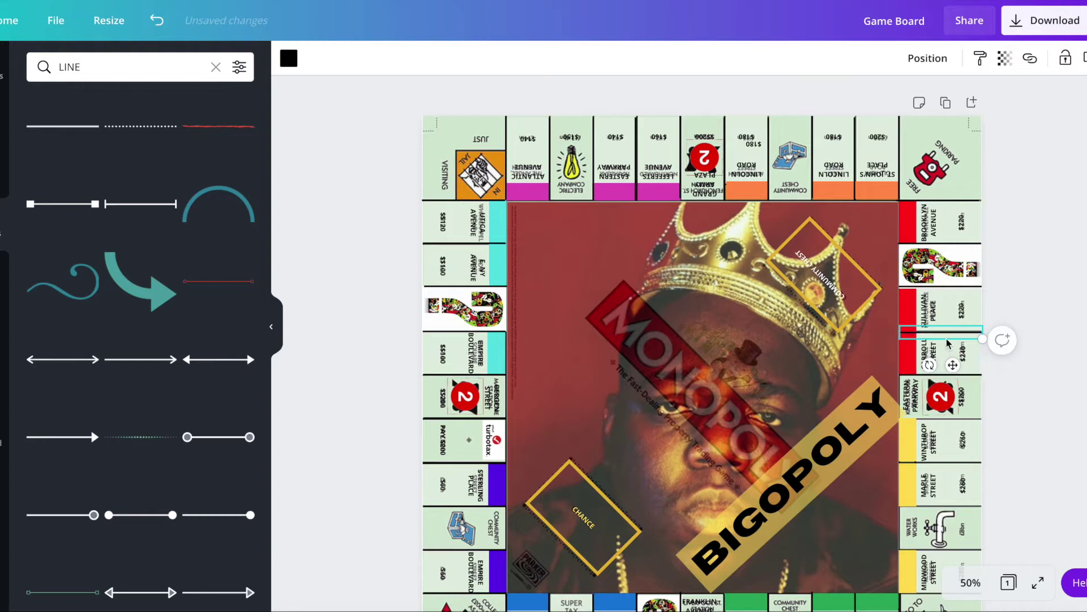
- Add copies of the horizontal line on the remaining space borders from Eastern Parkway down to the Go to Jail corner
scroll(976, 413, "down", 2)
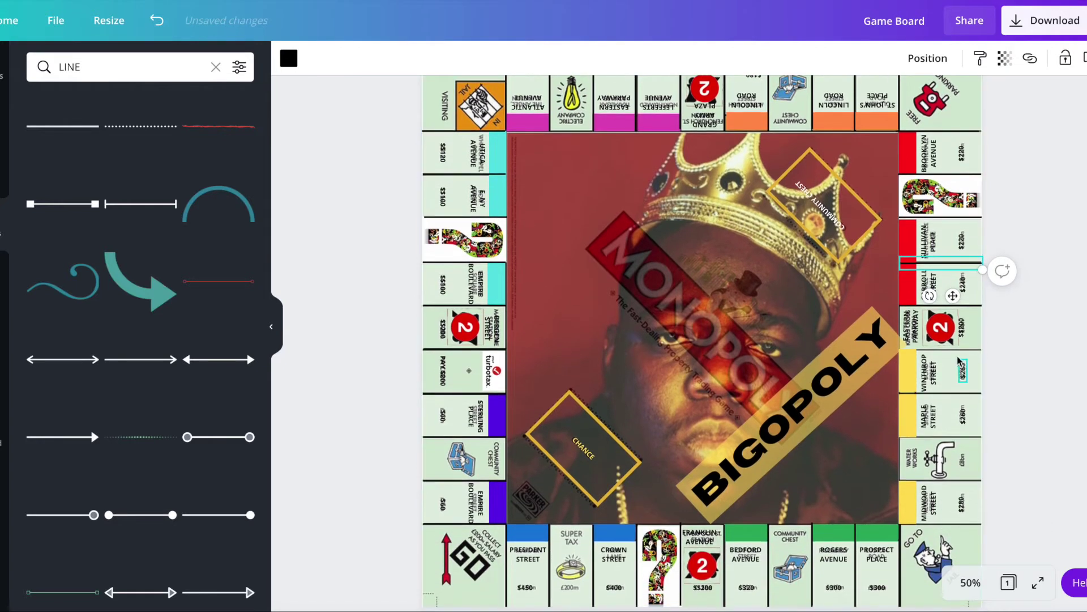
left_click_drag(956, 299, 954, 384)
key("ctrl+z")
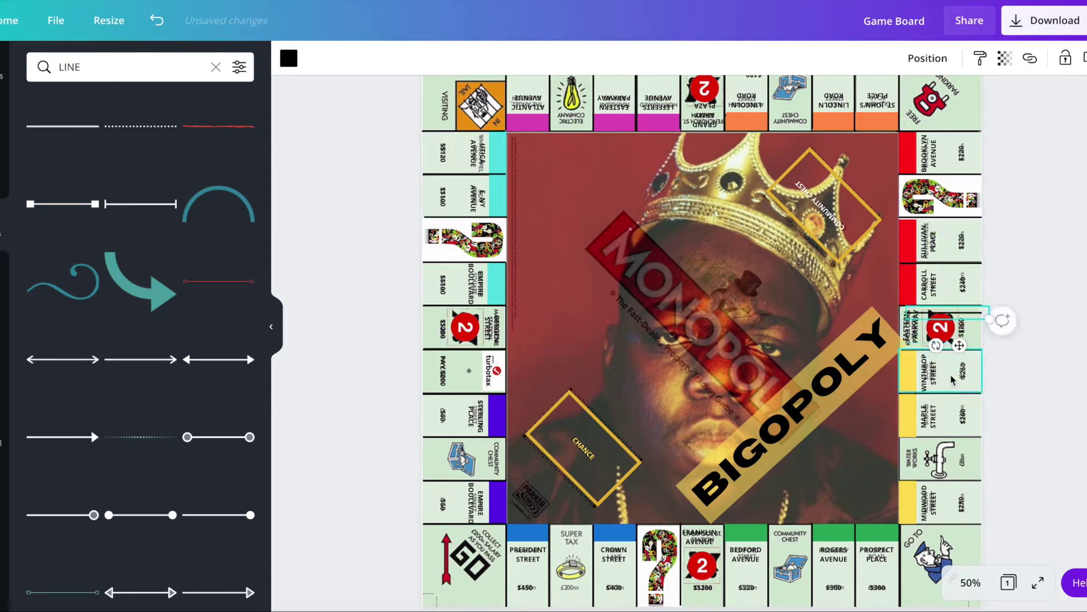
left_click_drag(960, 345, 953, 515)
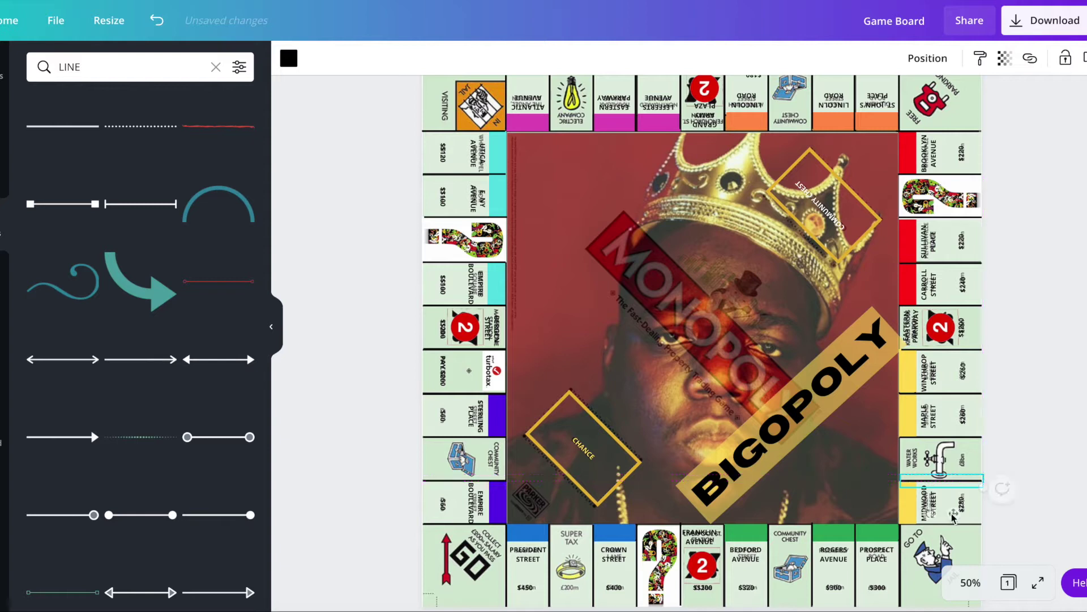
key("ctrl+z")
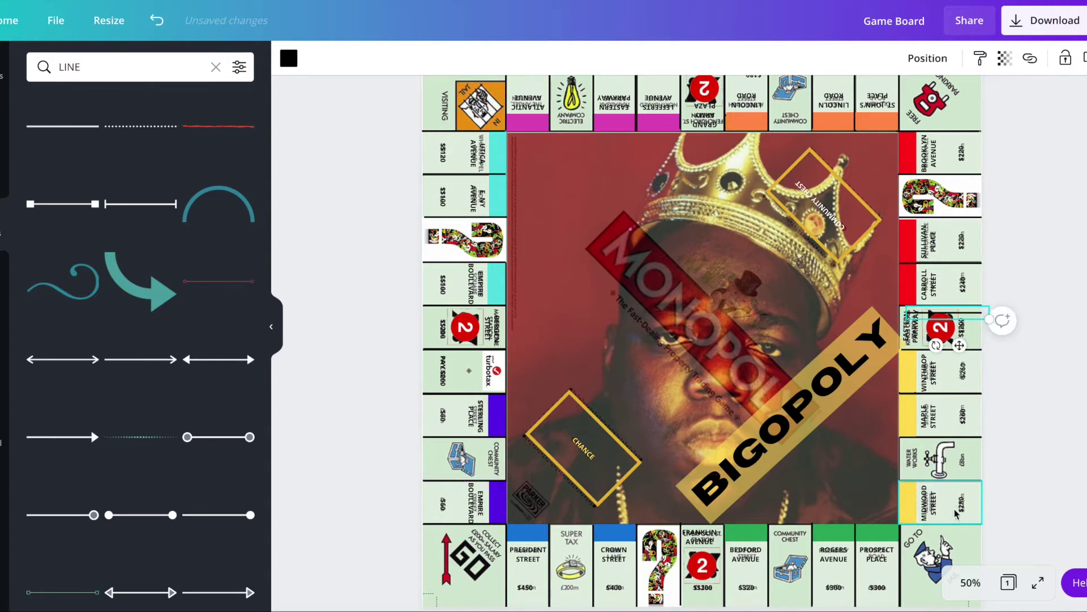
left_click_drag(959, 345, 951, 558)
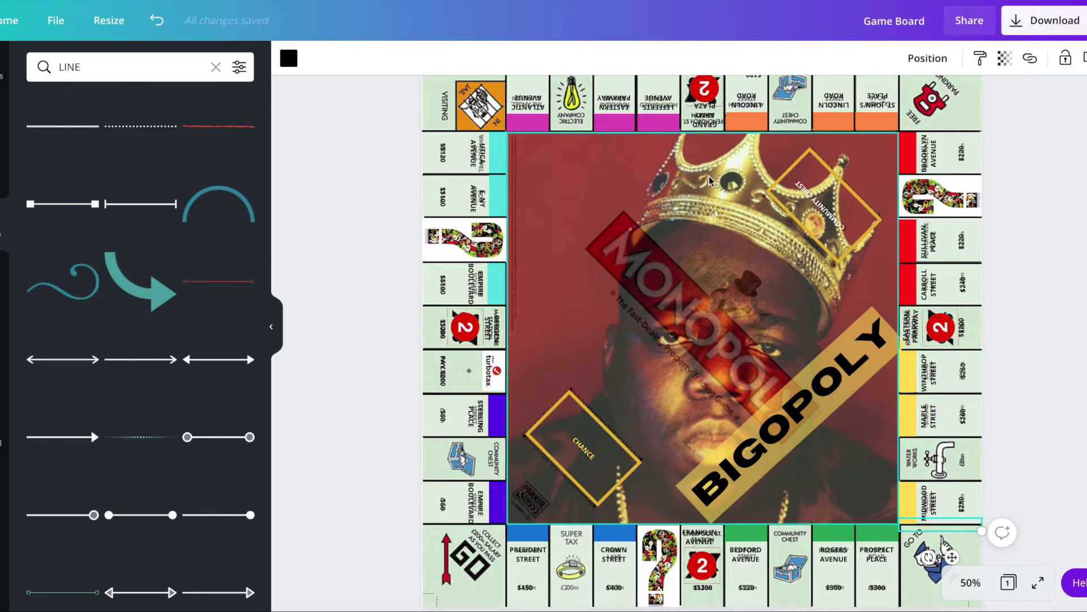
- Upload the blue treasure chest image from the Game Board folder on the device to the media library
left_click(5, 122)
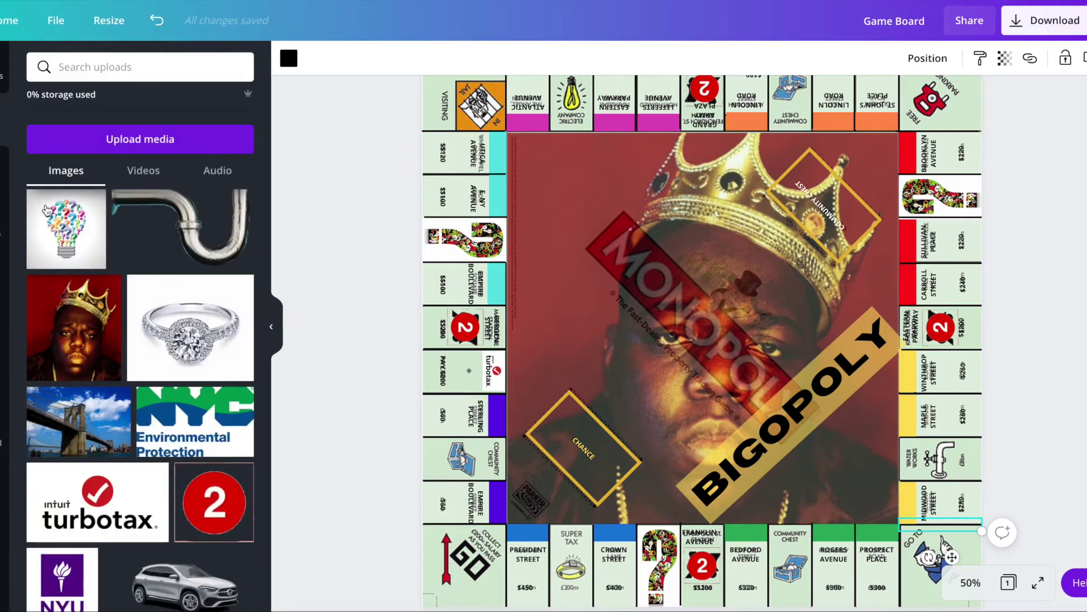
left_click(79, 145)
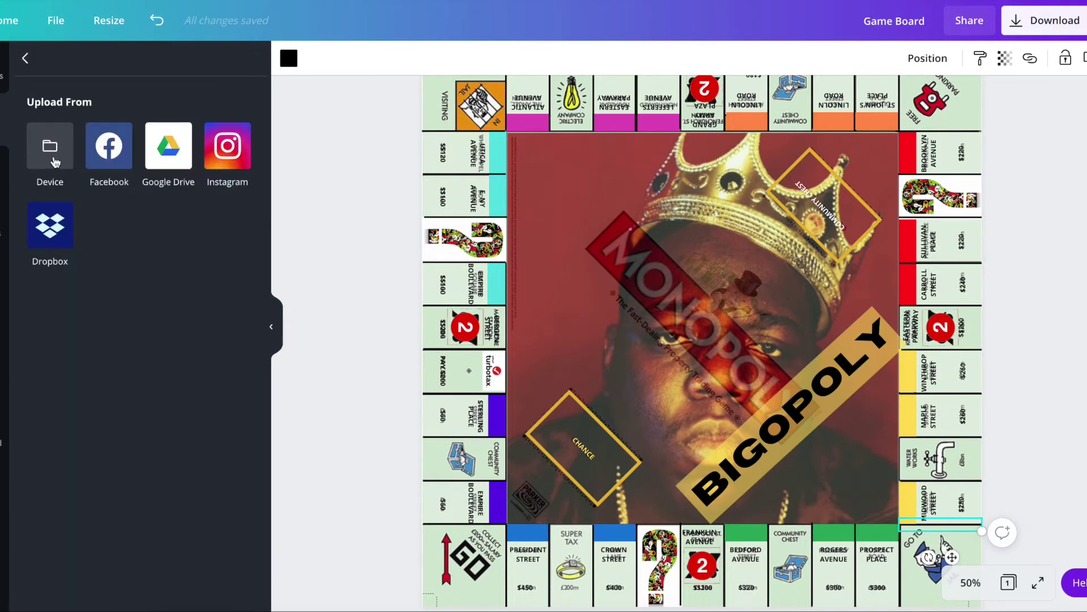
left_click(74, 162)
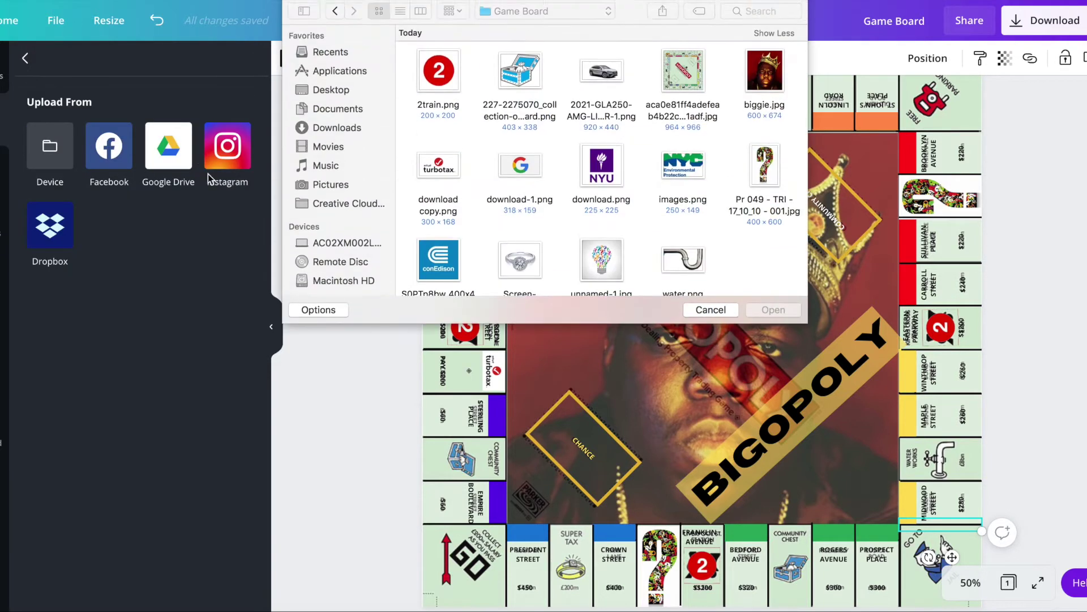
left_click(514, 79)
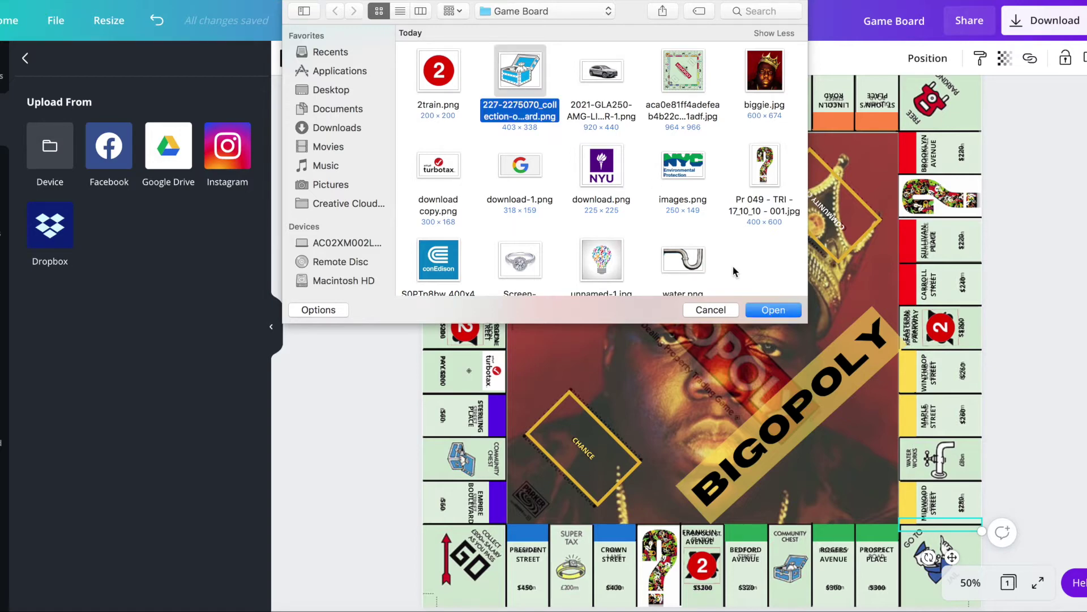
left_click(773, 310)
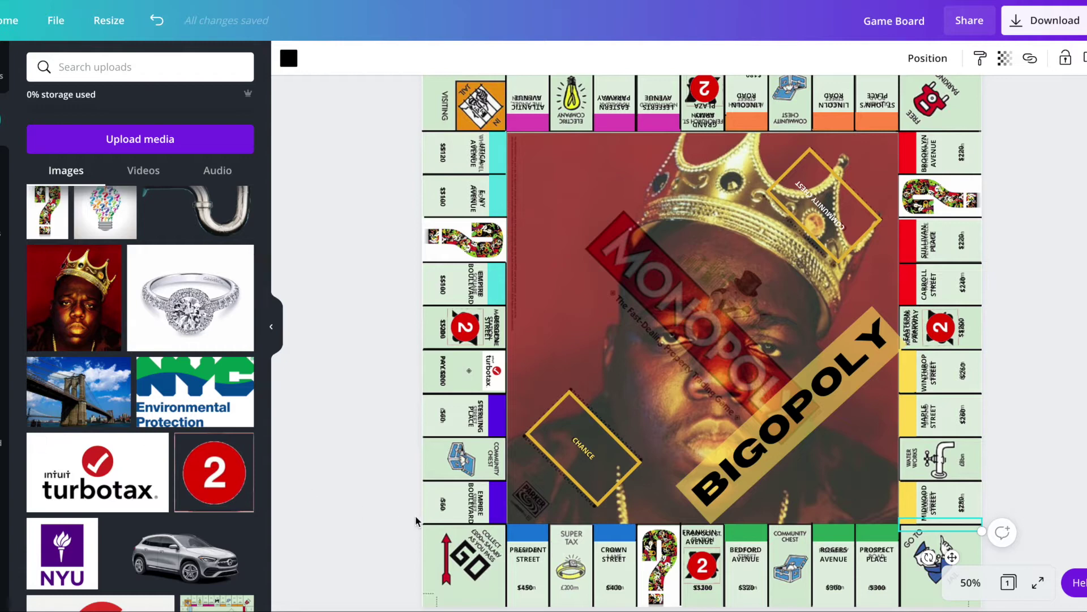
- Insert the treasure chest image and shrink it to cover the old chest icon on the bottom-row Community Chest space
scroll(417, 520, "up", 1)
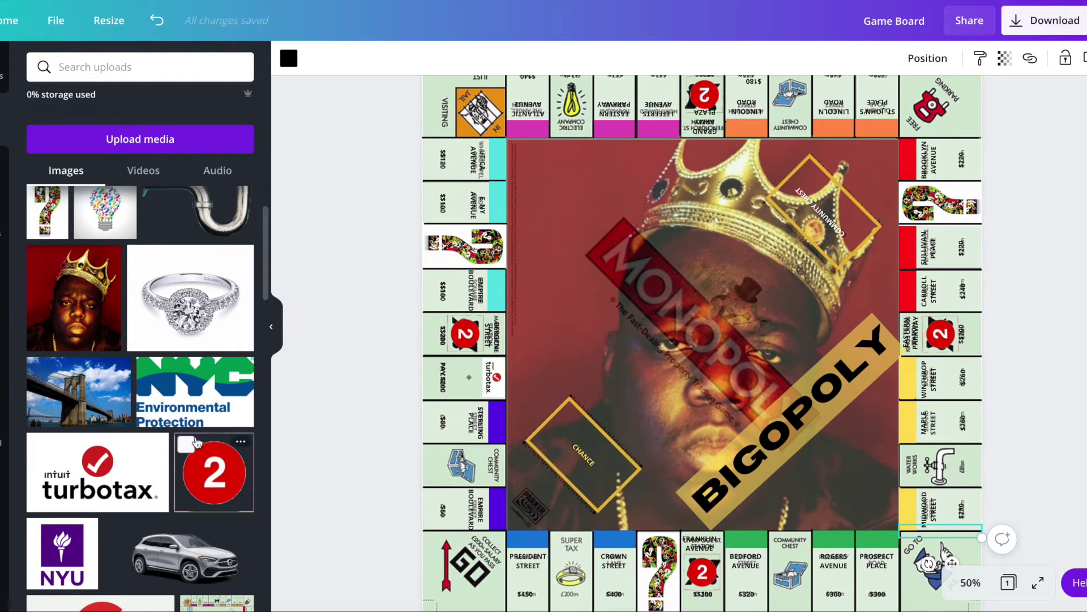
left_click(84, 244)
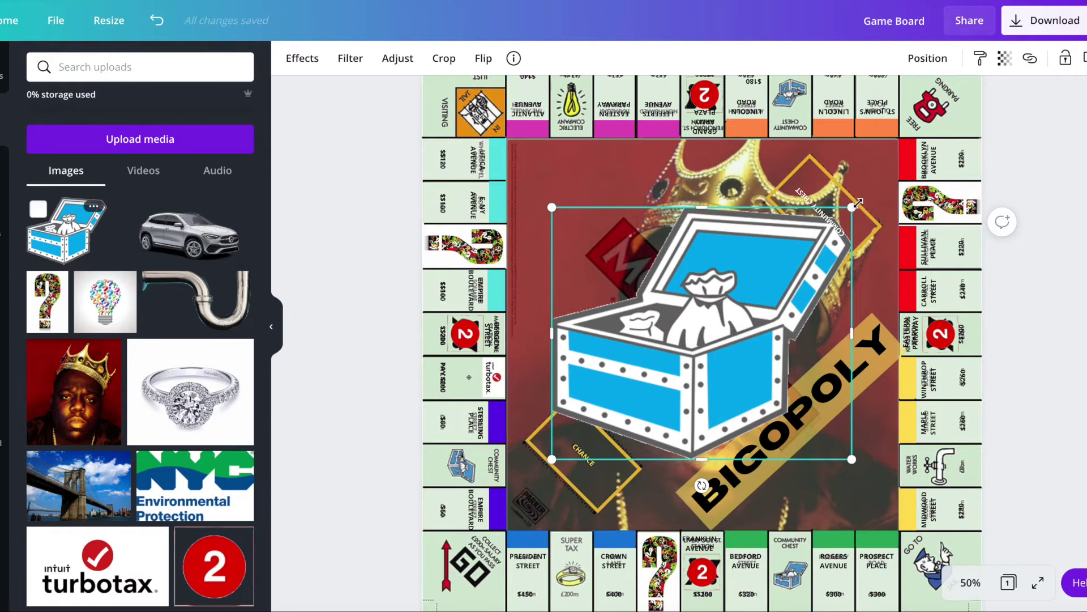
left_click_drag(854, 208, 810, 591)
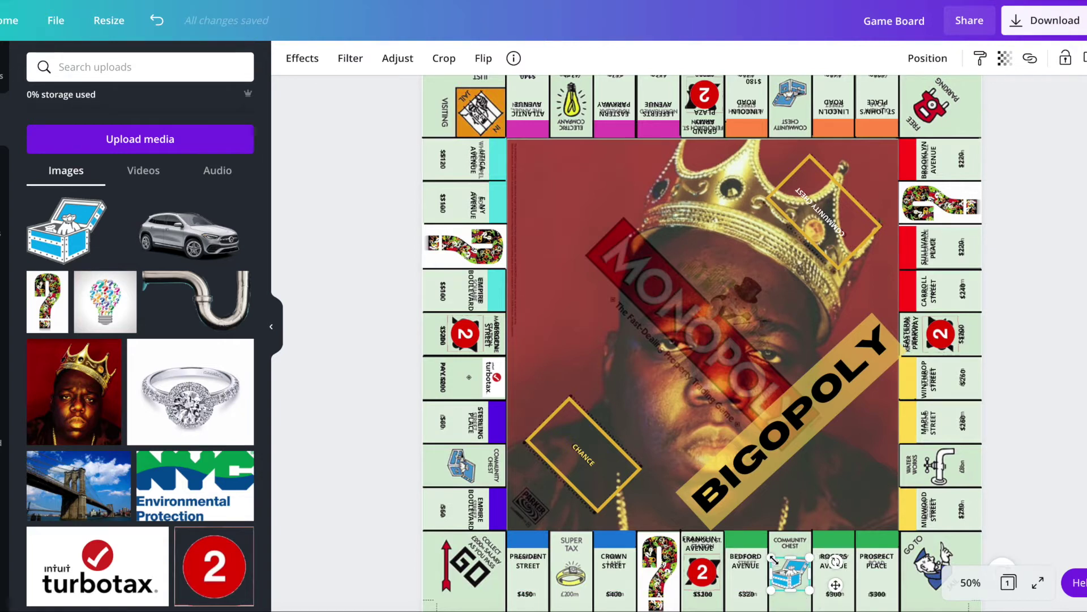
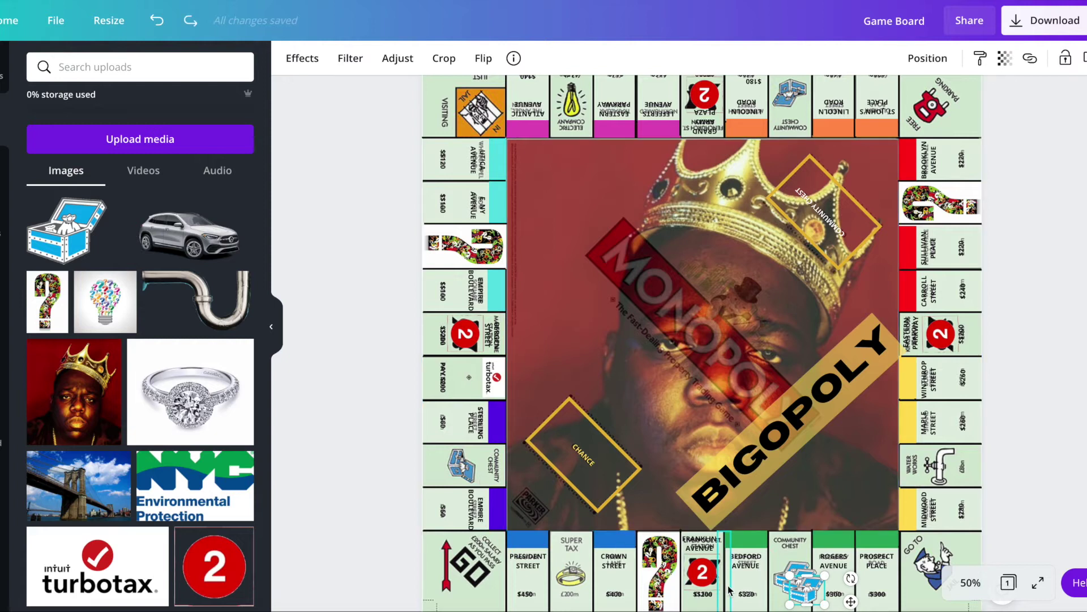
- Place copies of the treasure chest over the old icons on the other two Community Chest spaces, rotated to match each side
left_click_drag(785, 592, 443, 469)
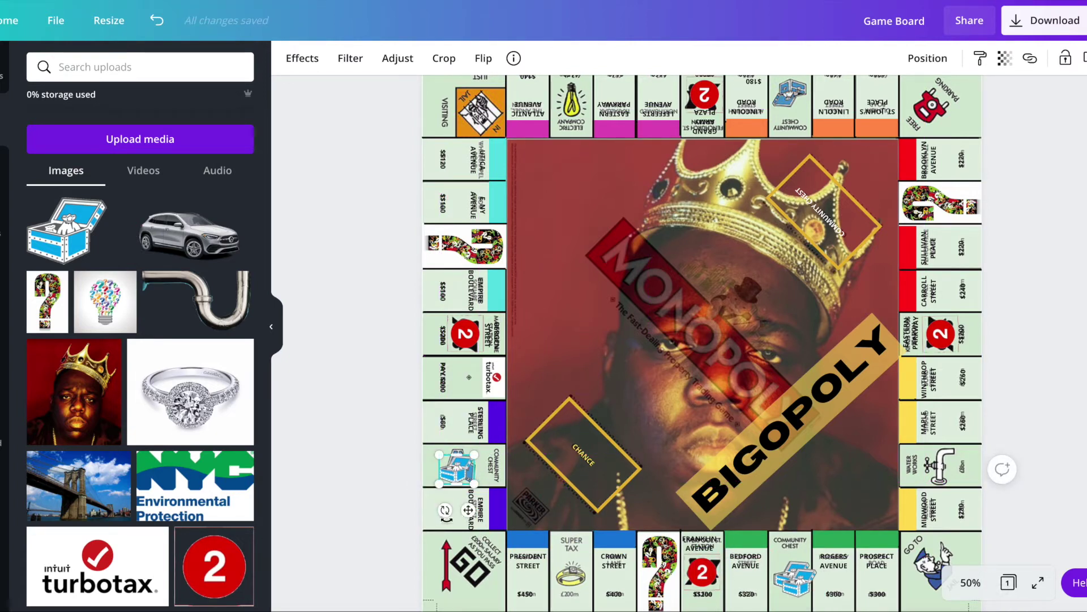
left_click_drag(444, 513, 459, 465)
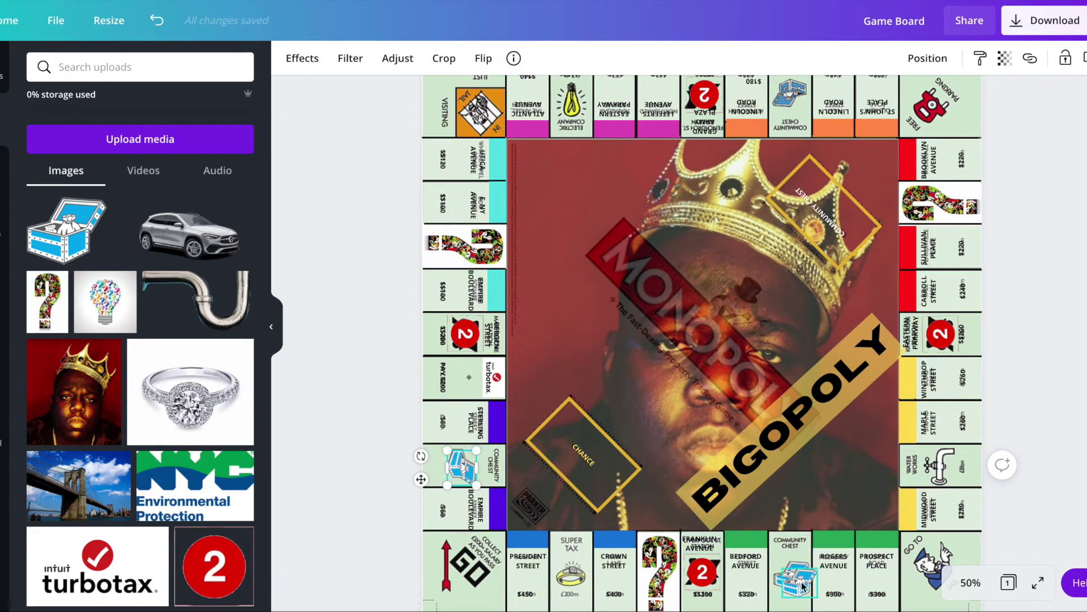
left_click_drag(798, 583, 799, 235)
scroll(799, 238, "up", 2)
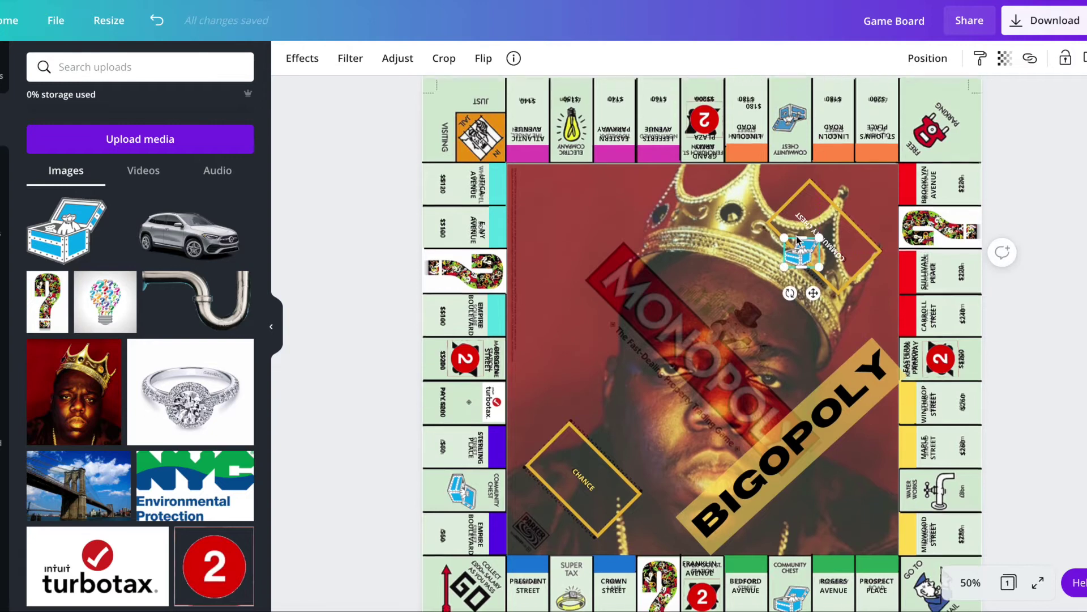
left_click_drag(790, 318, 815, 226)
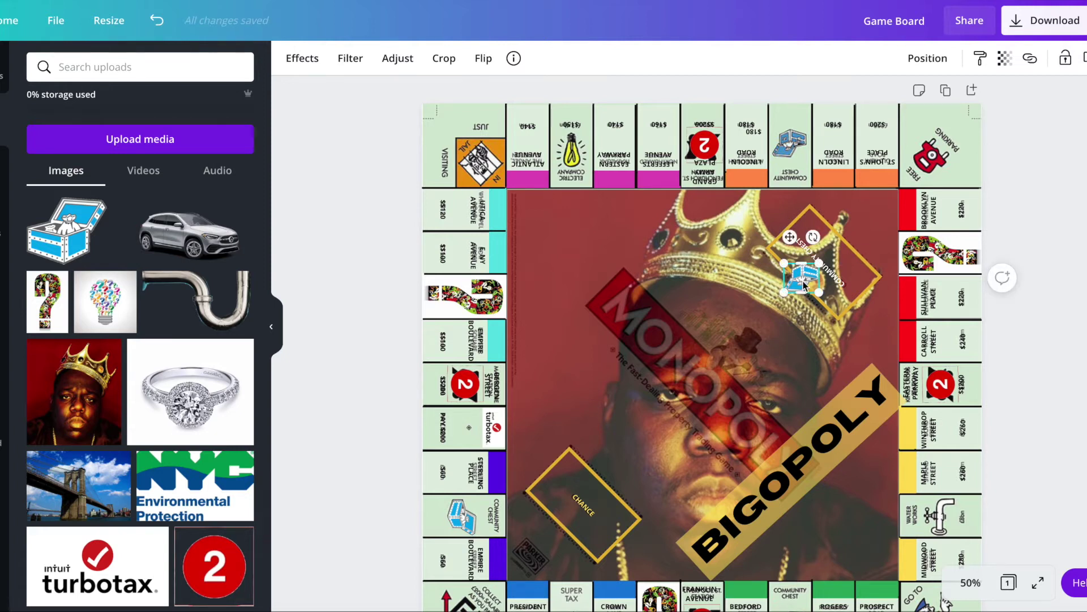
left_click_drag(804, 283, 780, 102)
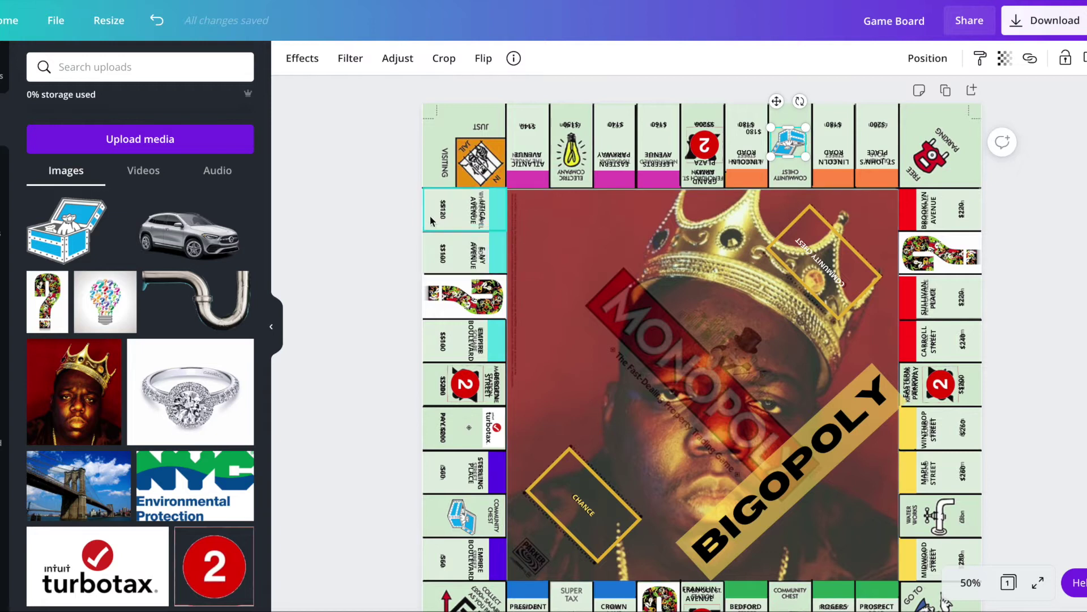
- Copy the Lincoln Road label, change its text to COMMUNITY CHEST, and place it over the top-row Community Chest title
left_click(745, 160)
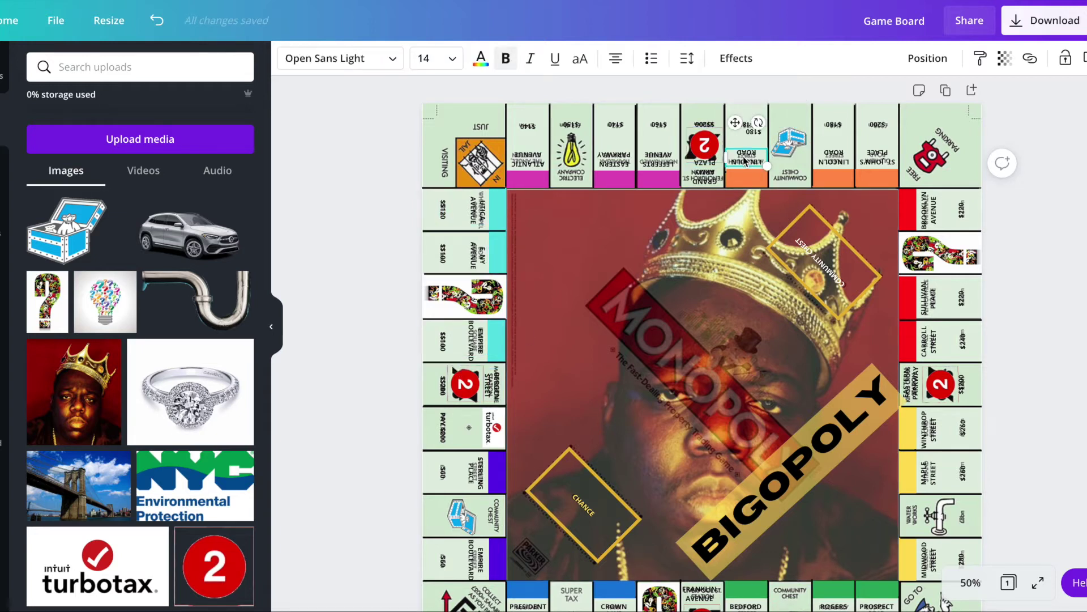
left_click_drag(744, 160, 785, 207)
double_click(785, 208)
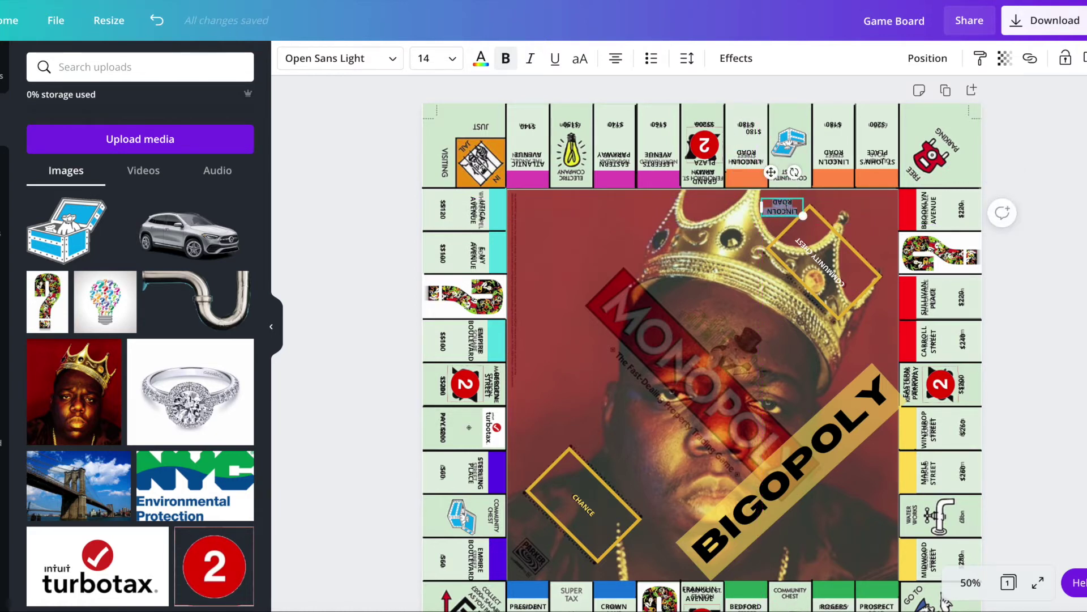
key("BackSpace")
scroll(785, 208, "down", 1)
type("COMMUNITY CHEST")
left_click_drag(771, 172, 776, 142)
left_click_drag(810, 178, 813, 180)
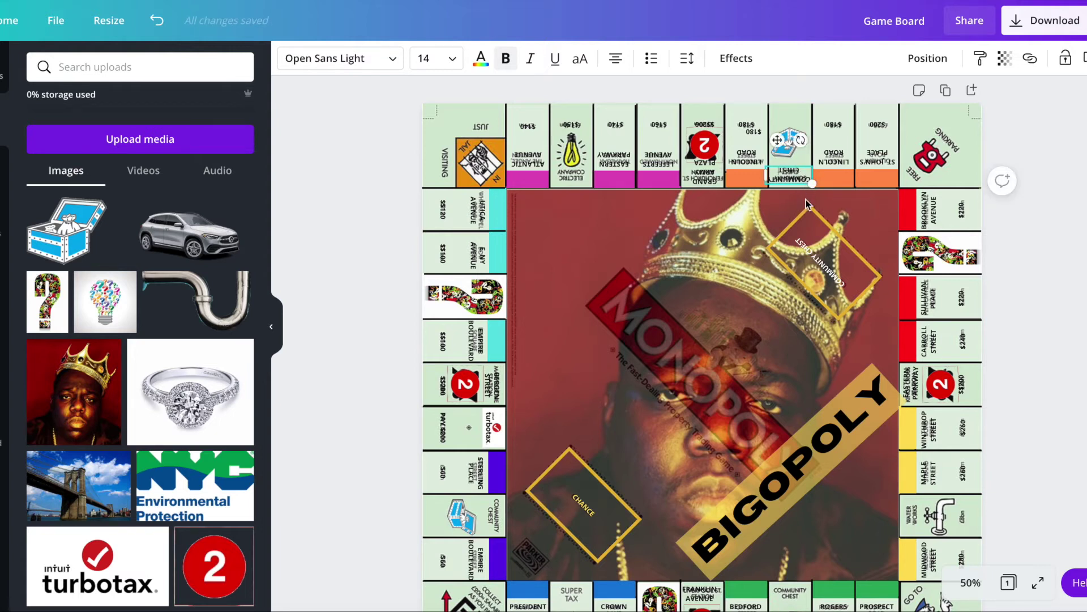
- Set the top-row COMMUNITY CHEST label's font size to 12 and realign it over the original title
left_click(797, 210)
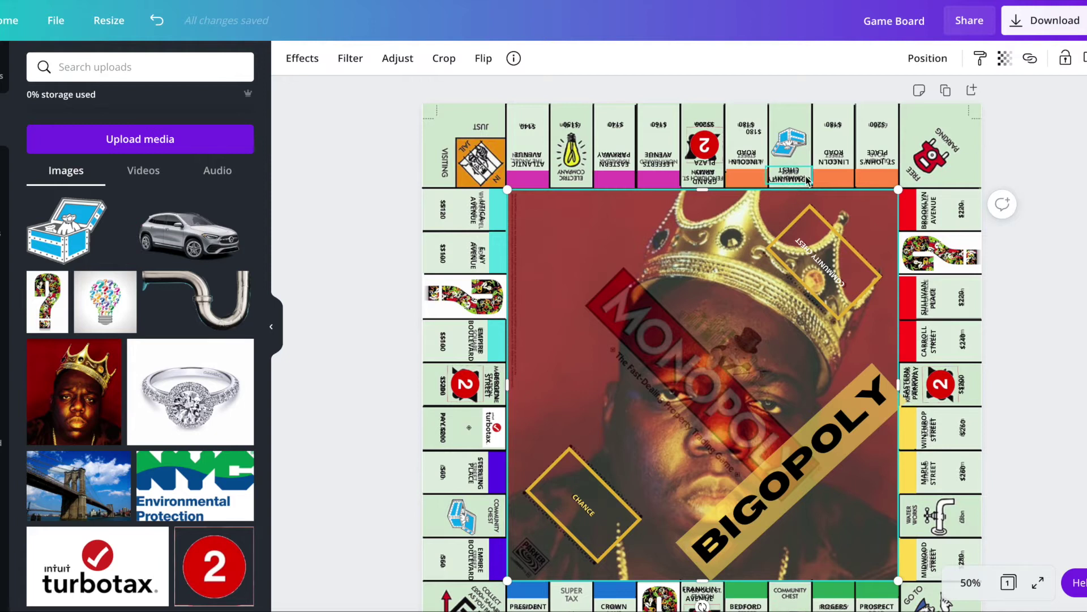
left_click(808, 180)
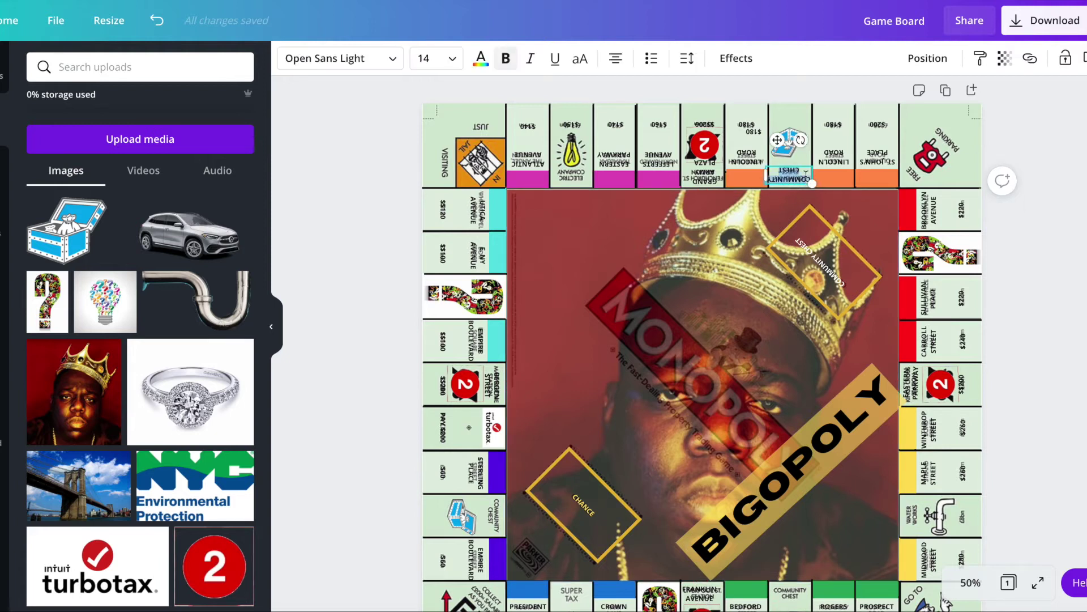
left_click(432, 61)
type("1")
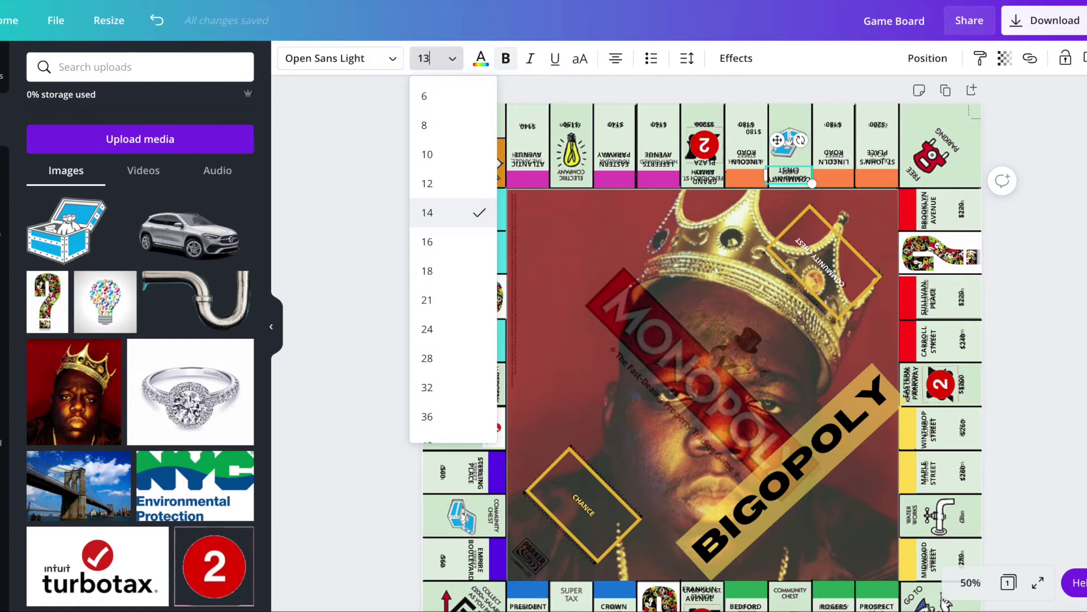
type("3")
key("Return")
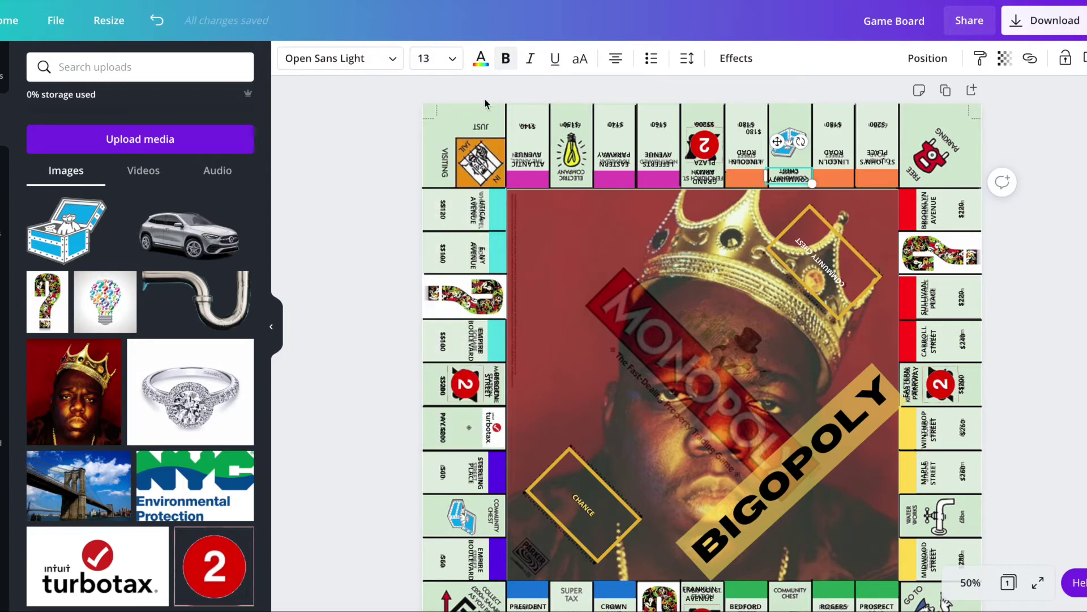
left_click(434, 60)
type("12")
key("Return")
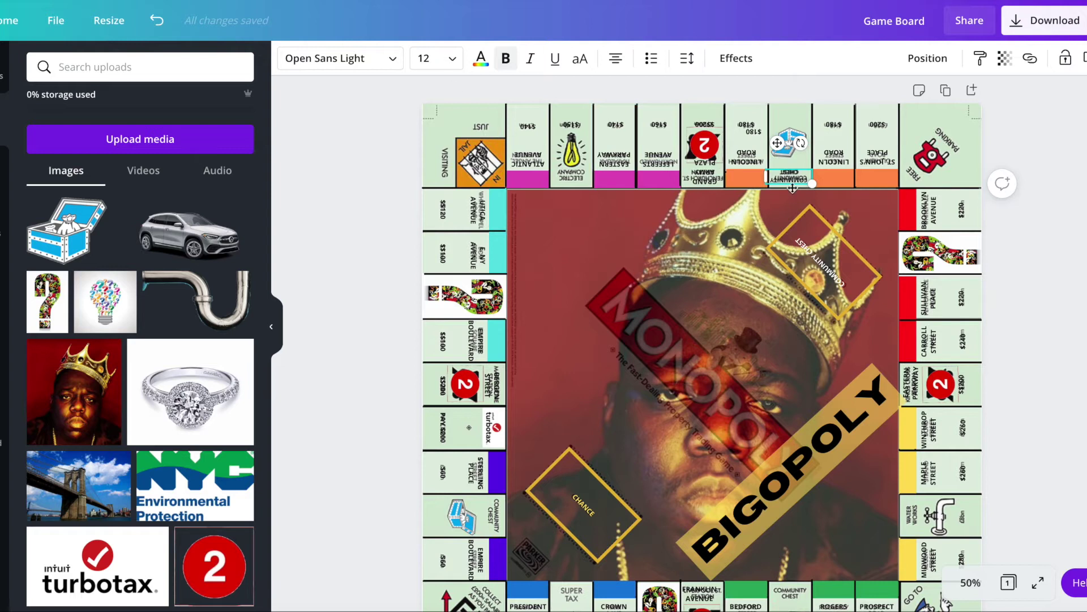
left_click_drag(778, 145, 783, 148)
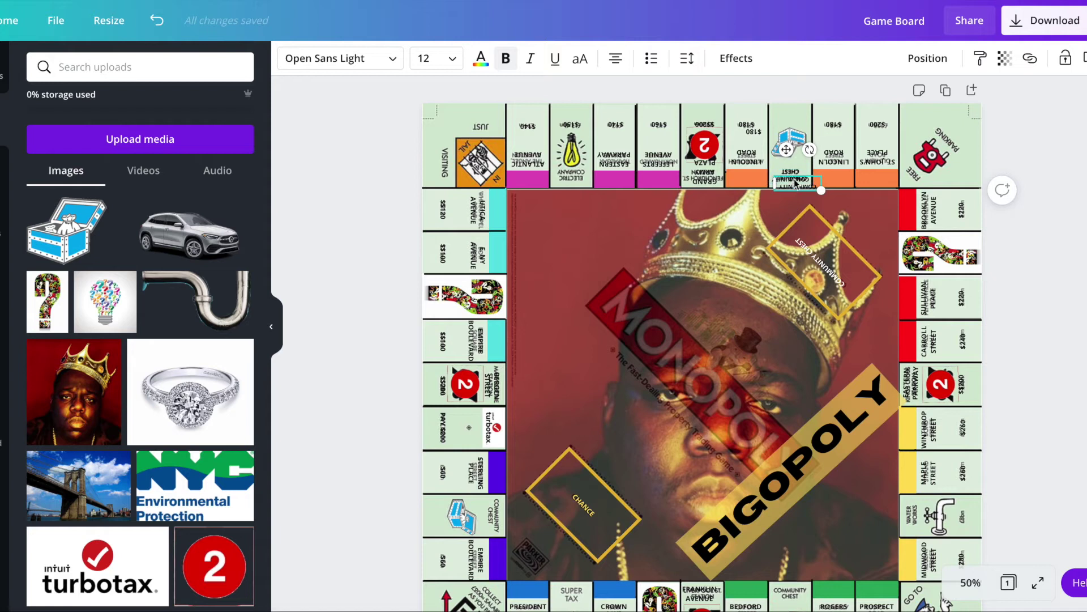
- Place copies of the COMMUNITY CHEST label over the other two Community Chest titles, rotated to match each side
left_click_drag(787, 150, 471, 486)
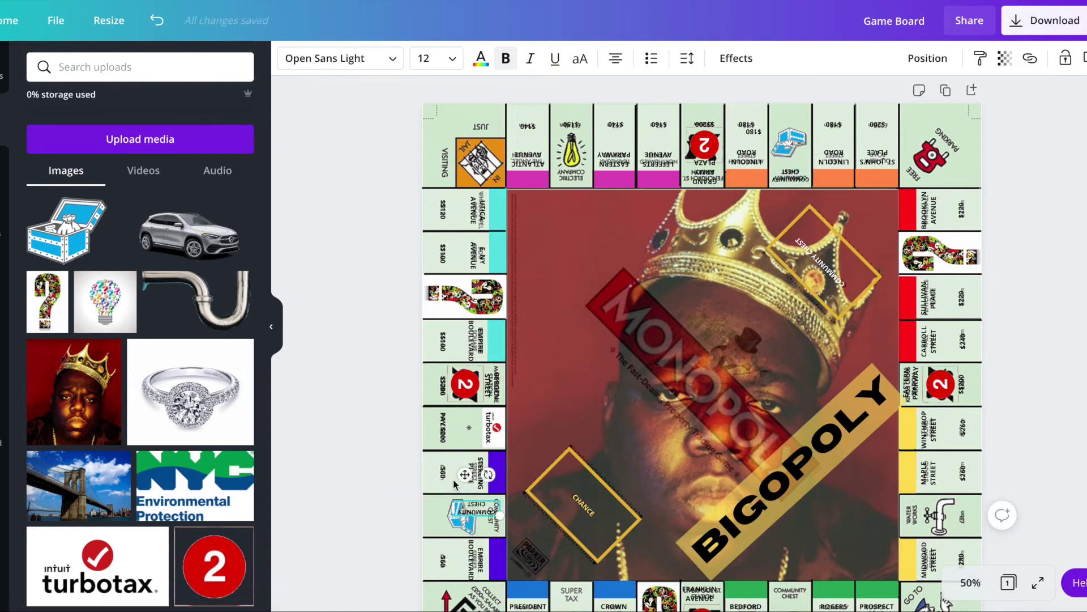
left_click_drag(491, 475, 456, 527)
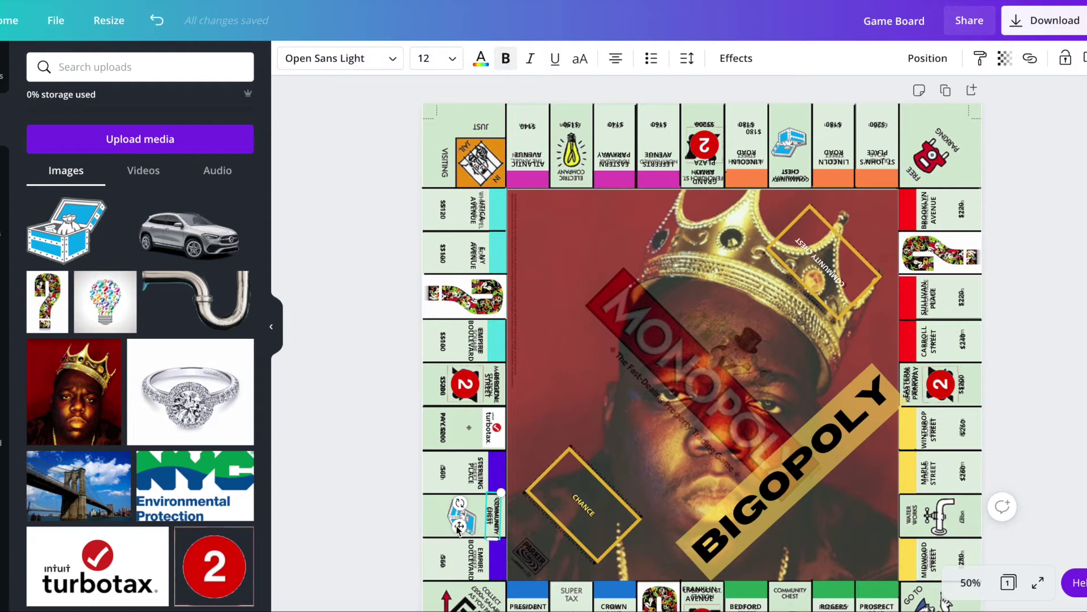
scroll(601, 445, "down", 3)
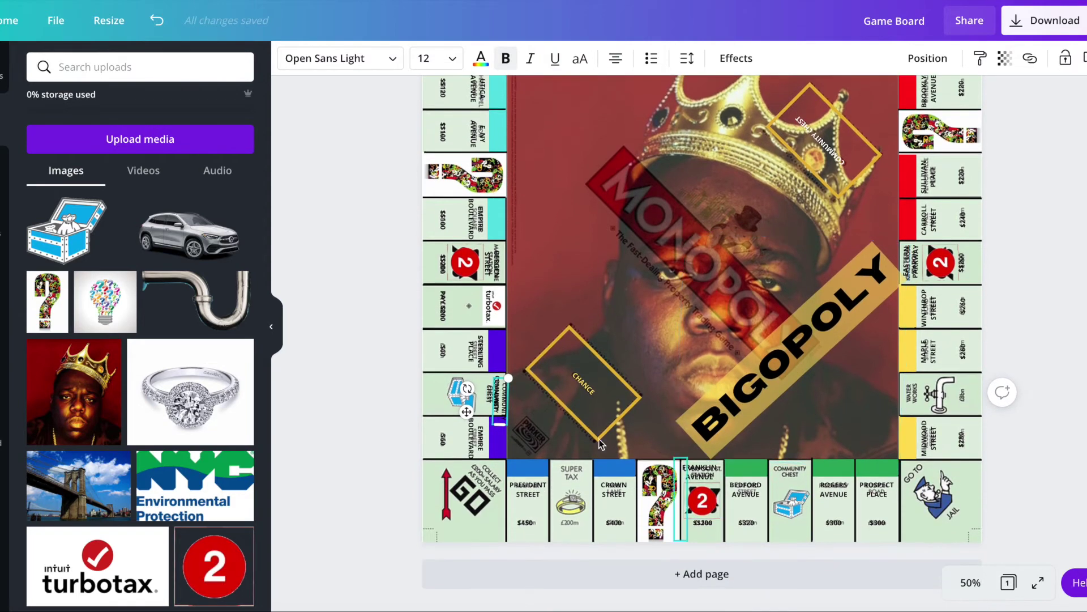
left_click_drag(467, 412, 759, 477)
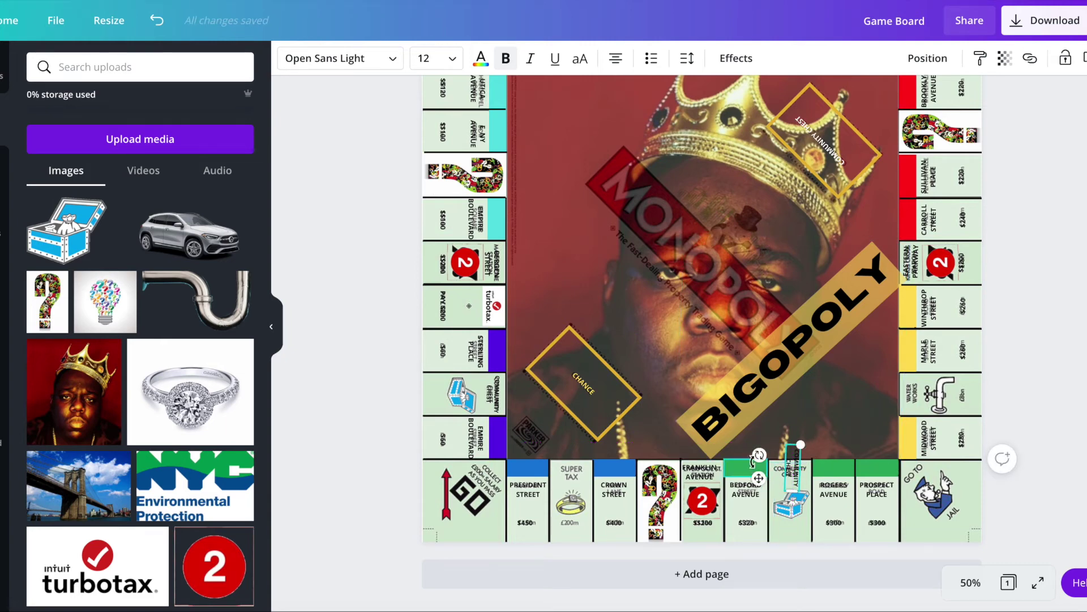
left_click_drag(759, 455, 821, 512)
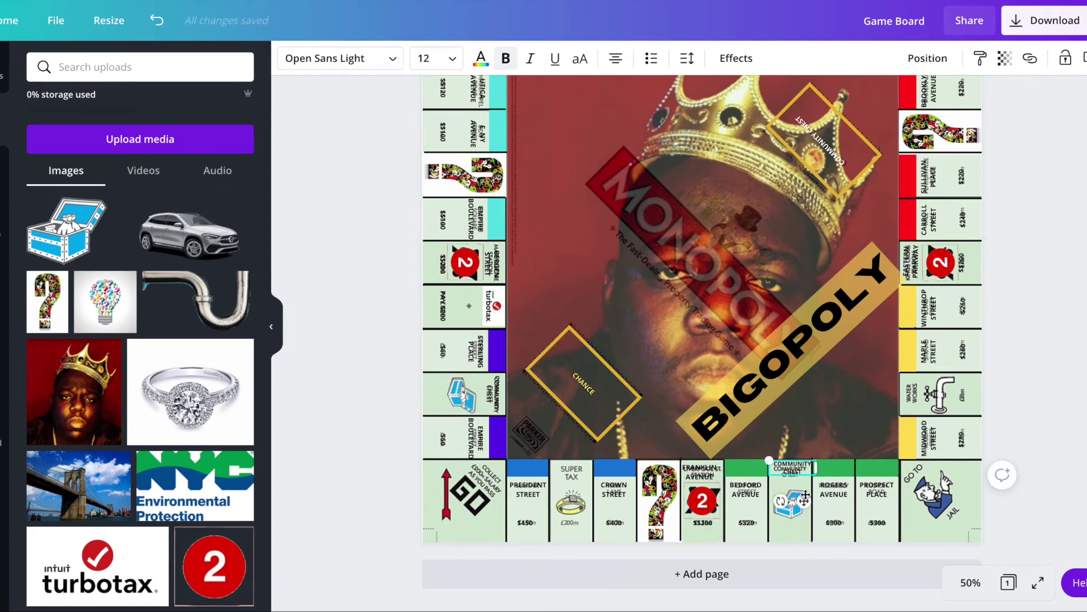
left_click_drag(797, 505, 804, 512)
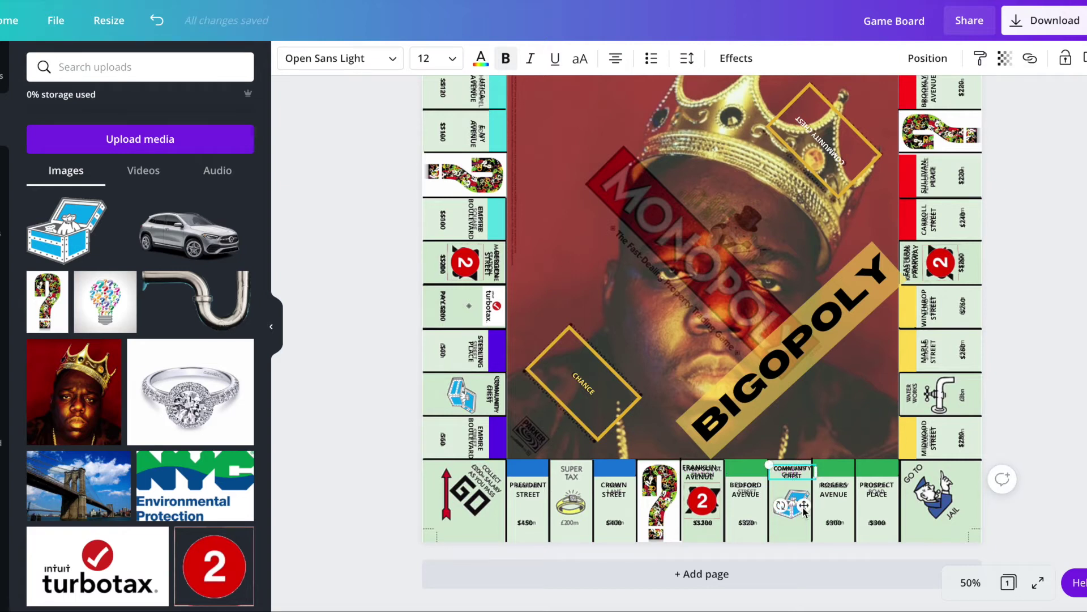
- Copy the bottom-row Franklin Avenue label, place it over the Super Tax title, and change its text to SUPER TAX
scroll(805, 512, "up", 1)
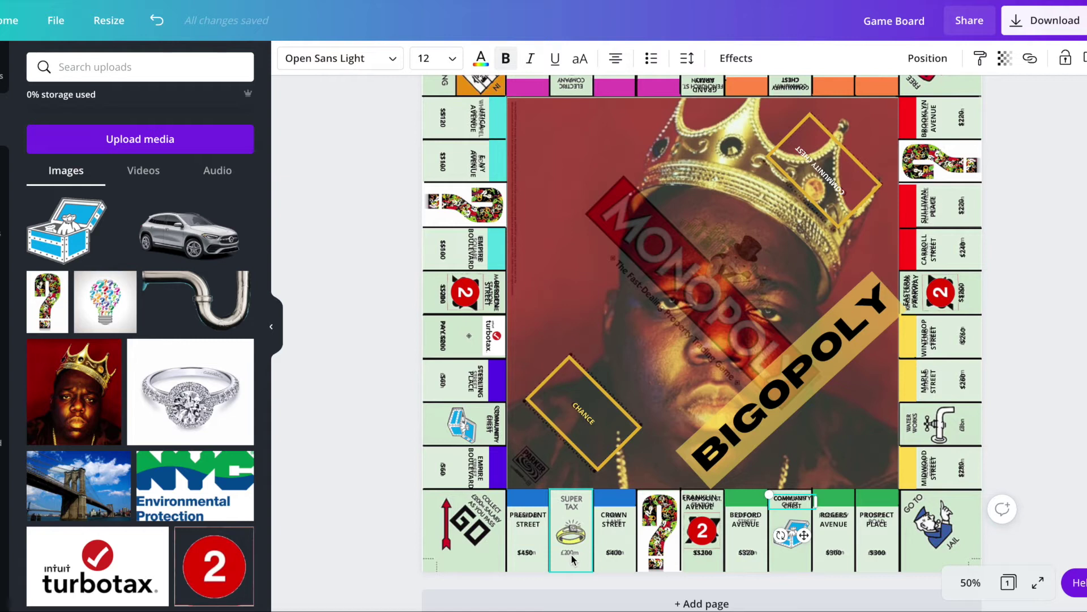
left_click(715, 504)
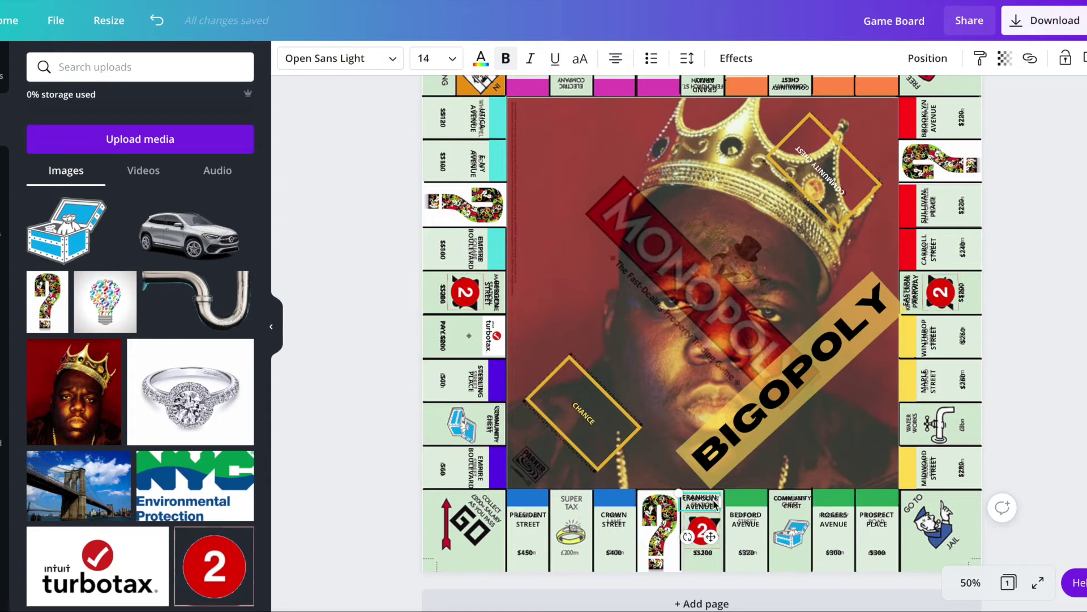
left_click(804, 508)
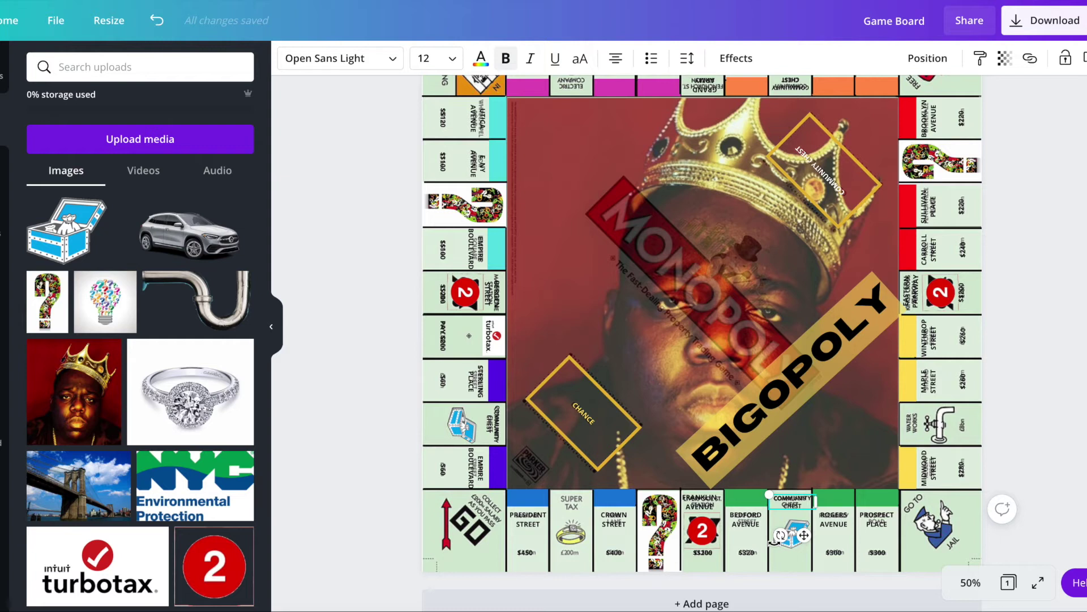
left_click(779, 547)
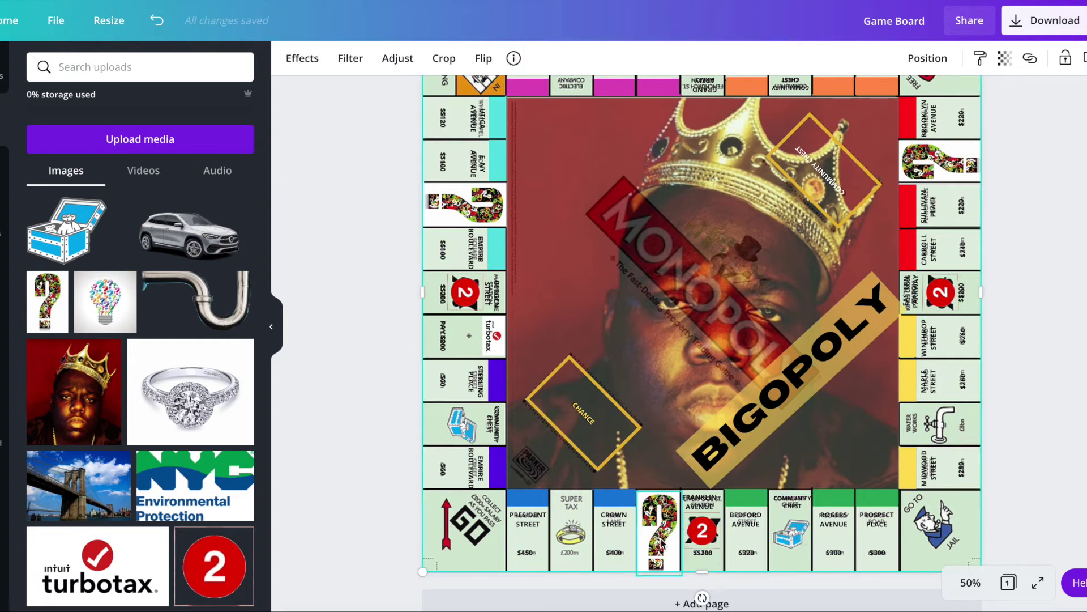
left_click(706, 503)
key("ctrl+d")
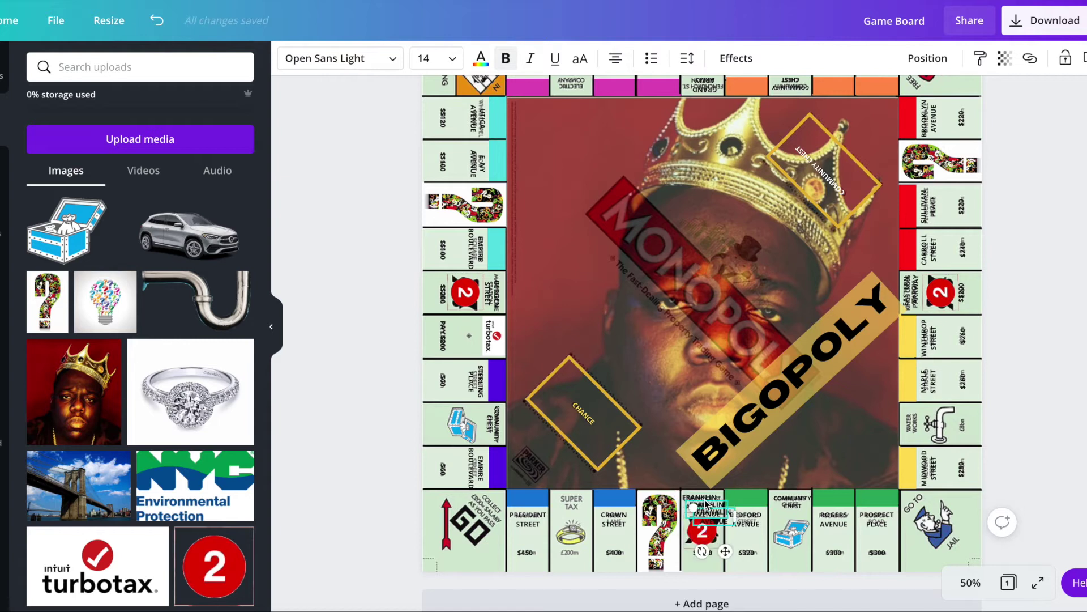
left_click_drag(706, 504, 578, 501)
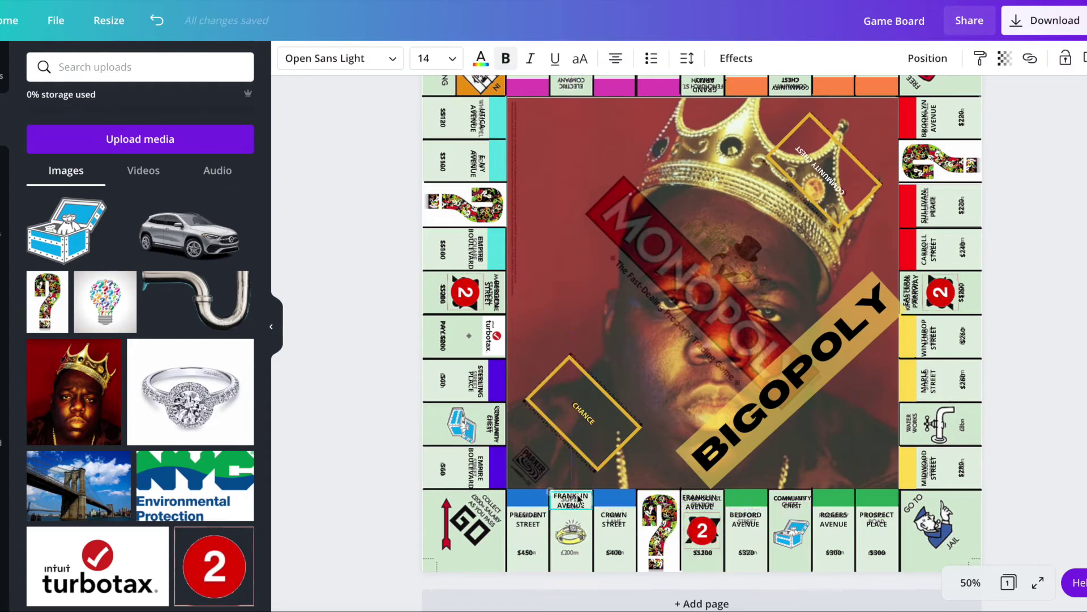
type("SUPER TAX")
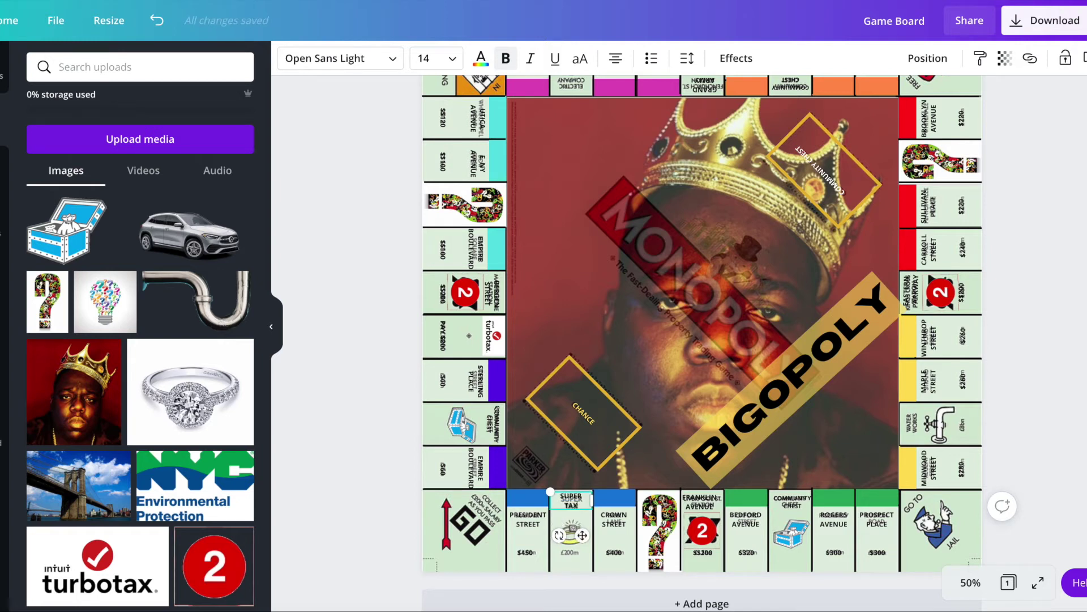
- Add the uploaded diamond ring image, shrink it, and place it over the old ring icon on the Super Tax space
left_click(577, 532)
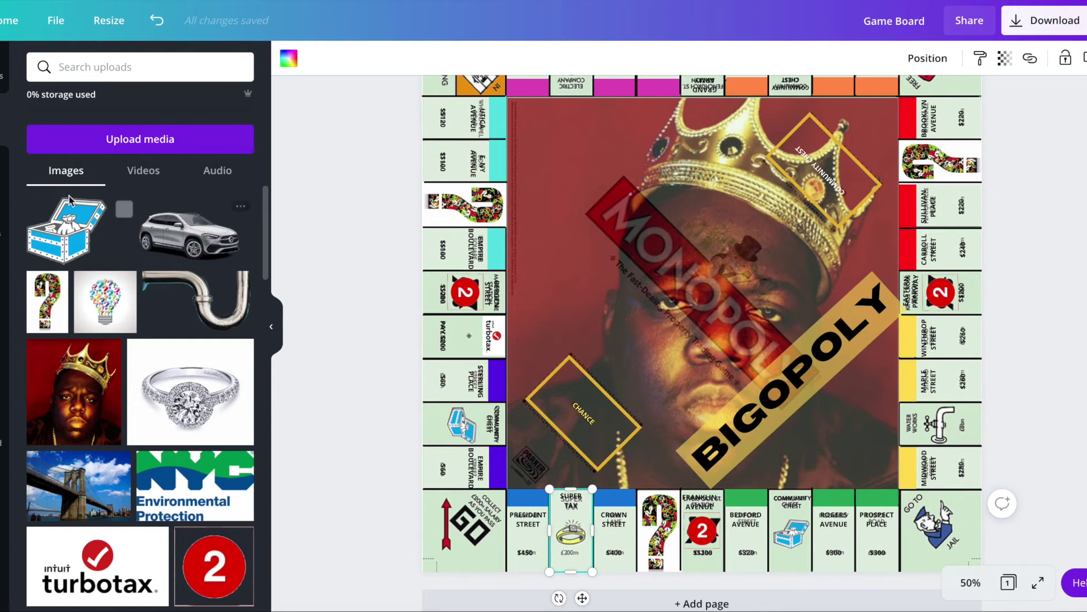
left_click(189, 420)
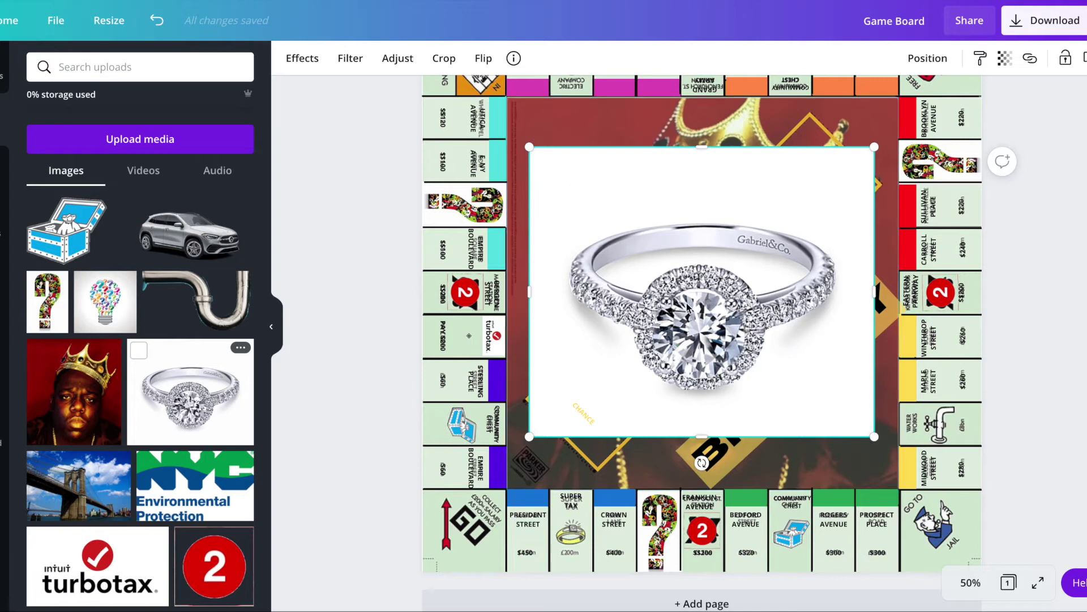
left_click_drag(527, 149, 799, 373)
left_click_drag(848, 416, 571, 538)
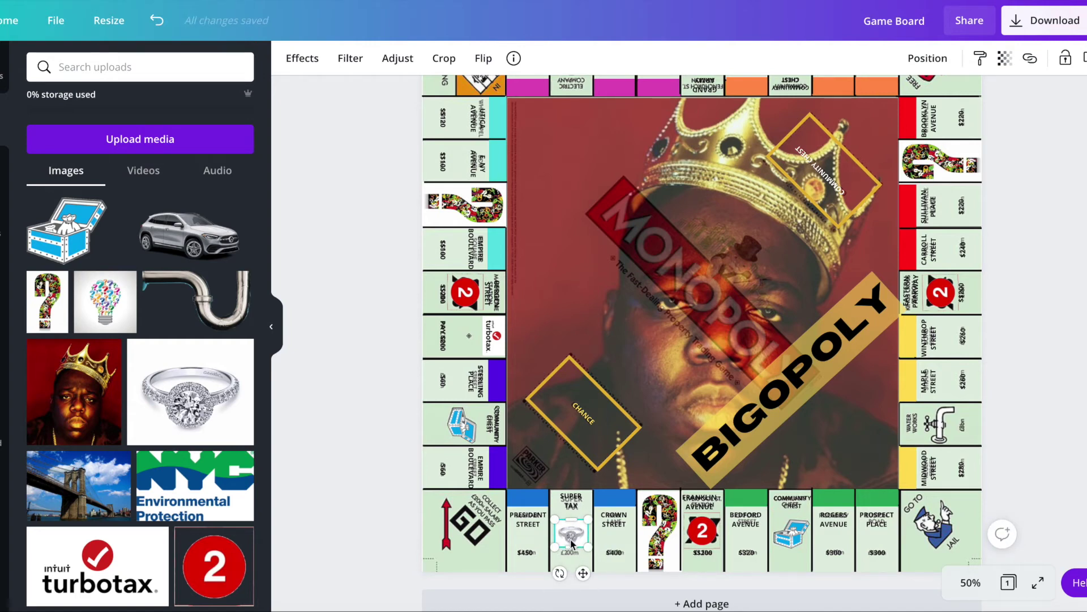
left_click(615, 553)
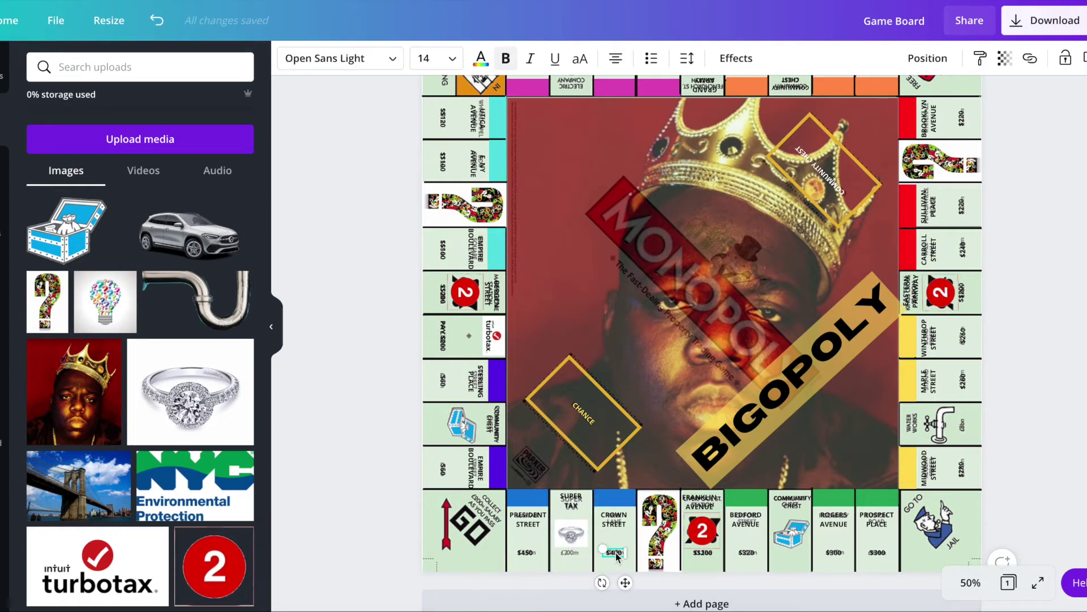
- Change the SUPER TAX label's text to LUXURY TAX and align it over the original title
left_click(582, 502)
double_click(571, 496)
type("LUXURY")
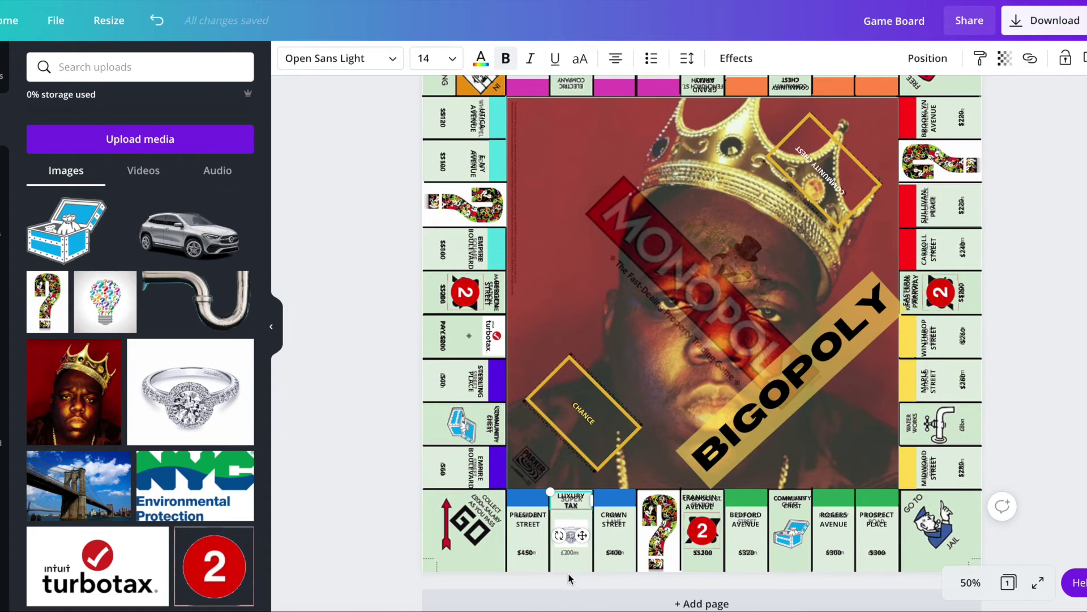
left_click(574, 577)
left_click(566, 501)
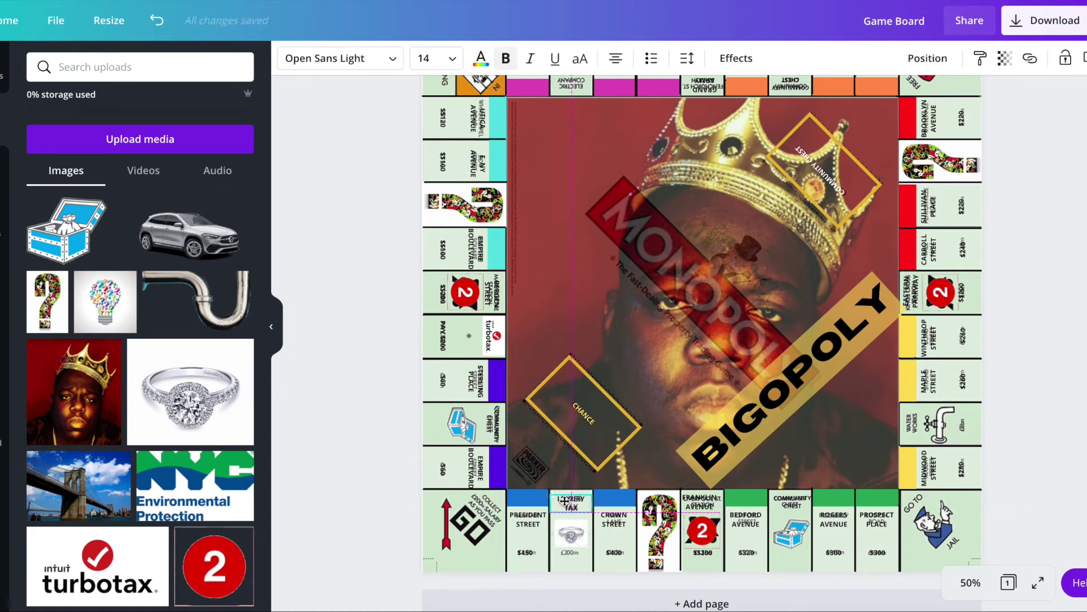
- Copy Crown Street's $400 price label onto the Luxury Tax space's old price and change its text to PAY $300 on two lines
left_click(615, 552)
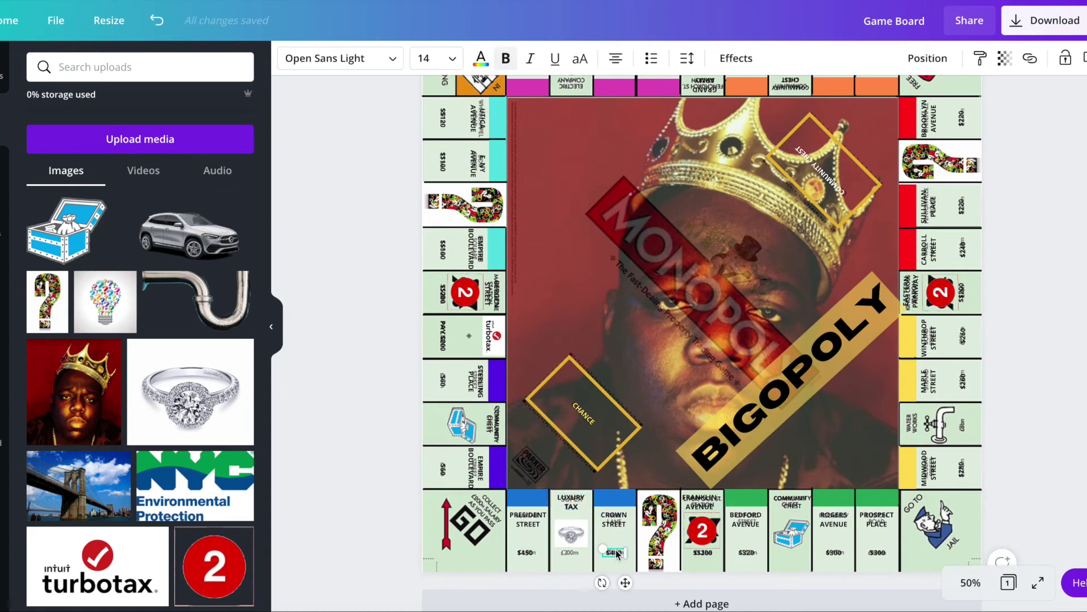
left_click_drag(616, 550, 624, 558)
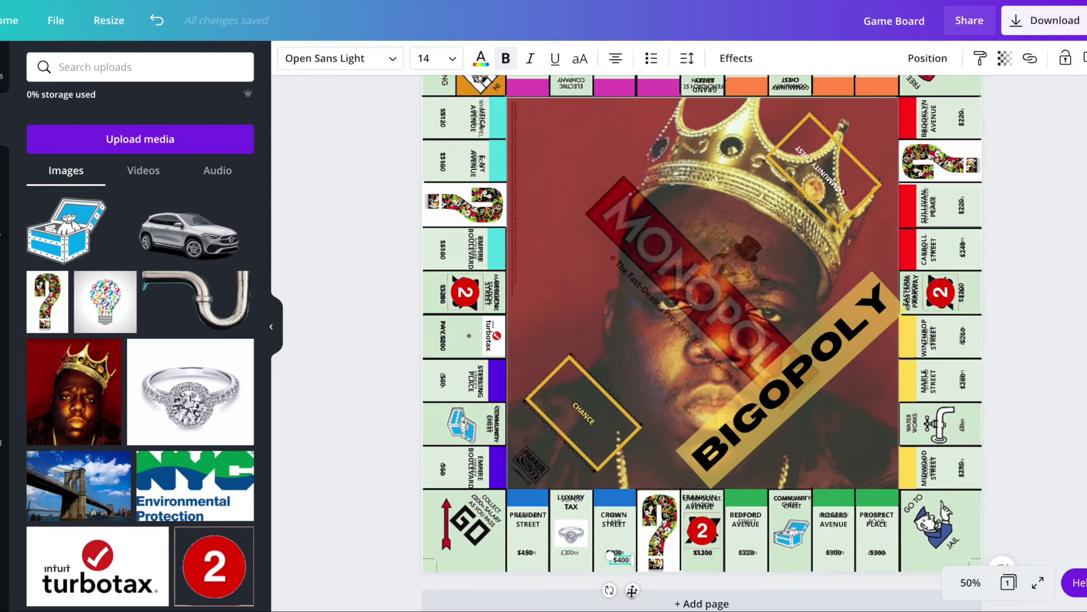
left_click_drag(633, 590, 582, 584)
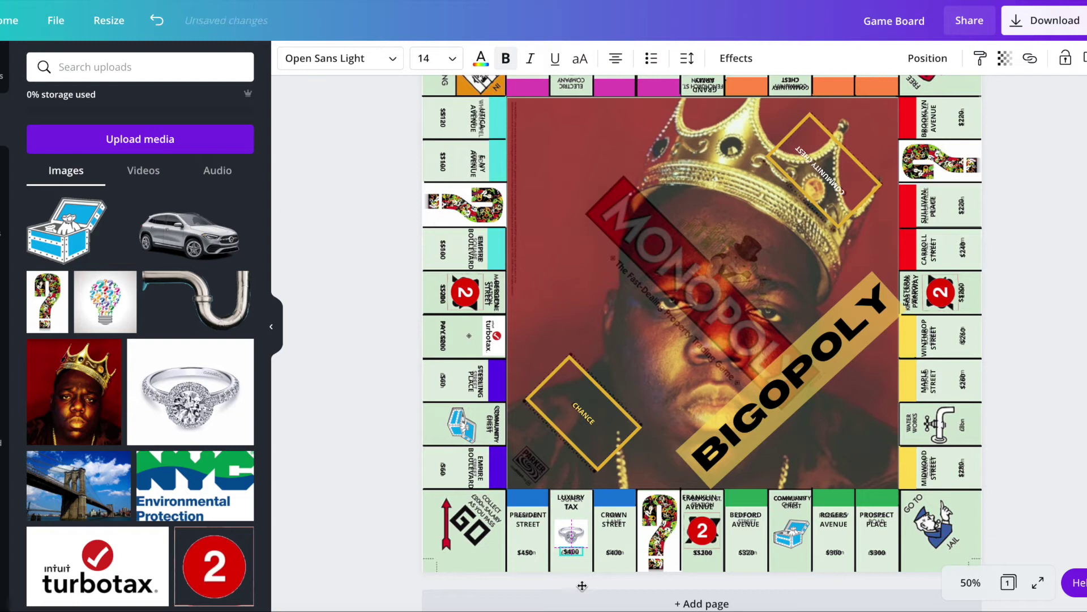
double_click(569, 552)
type("PAY")
key("Return")
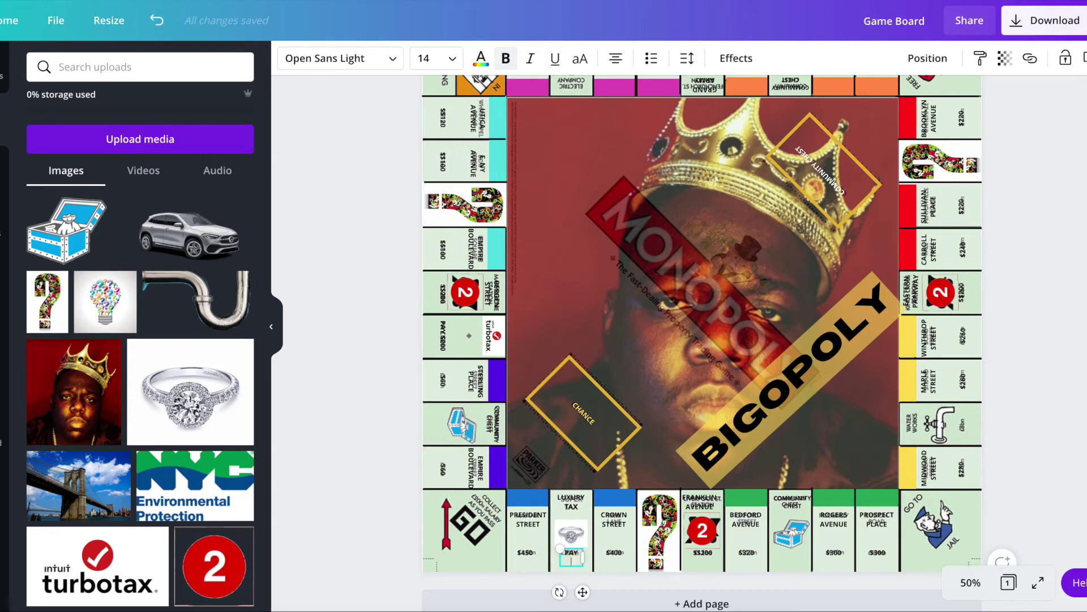
type("$300")
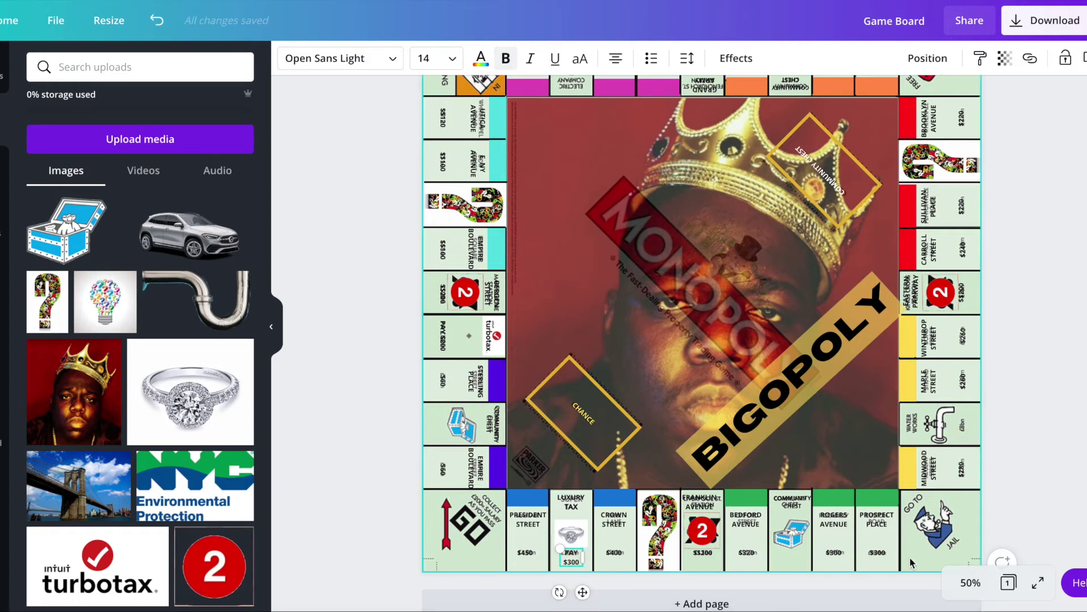
- Add the uploaded question-mark light bulb image, turn it upside down, shrink it, and place it over the Electric Company's old bulb icon
left_click(791, 549)
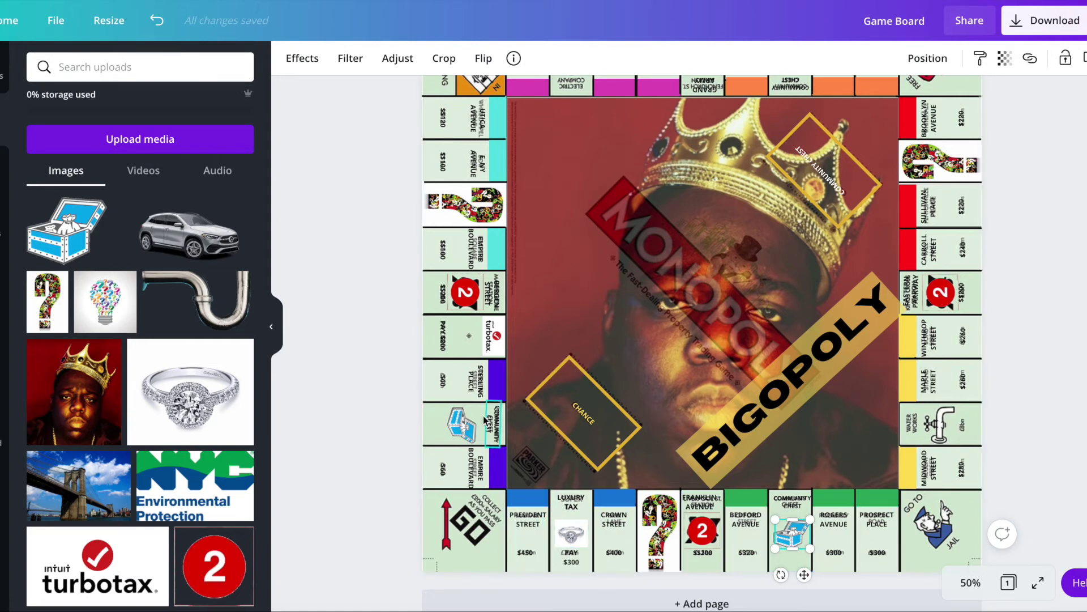
scroll(453, 277, "up", 2)
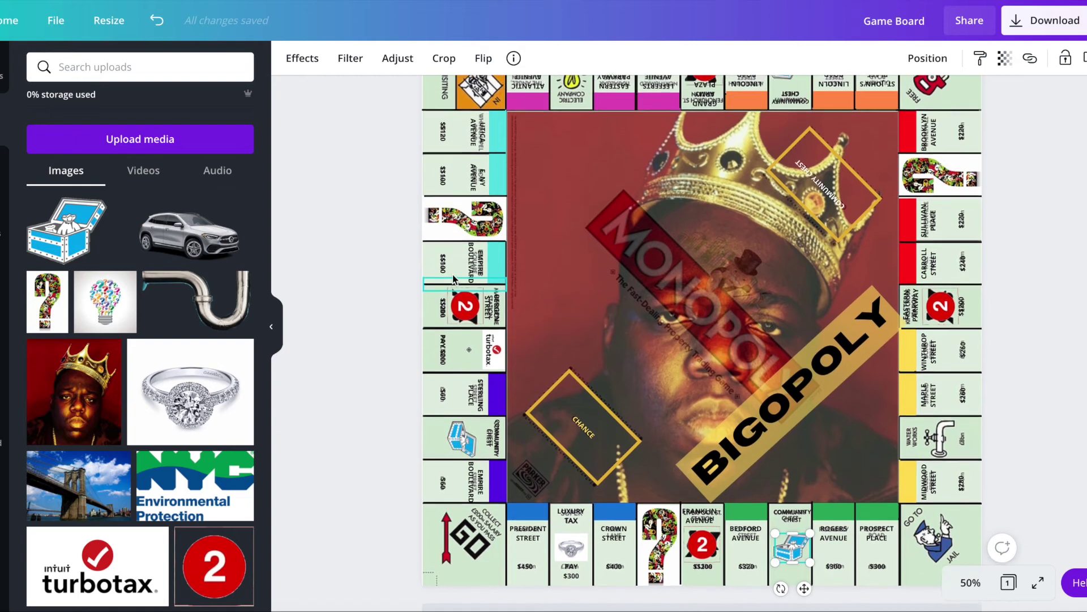
scroll(453, 274, "up", 2)
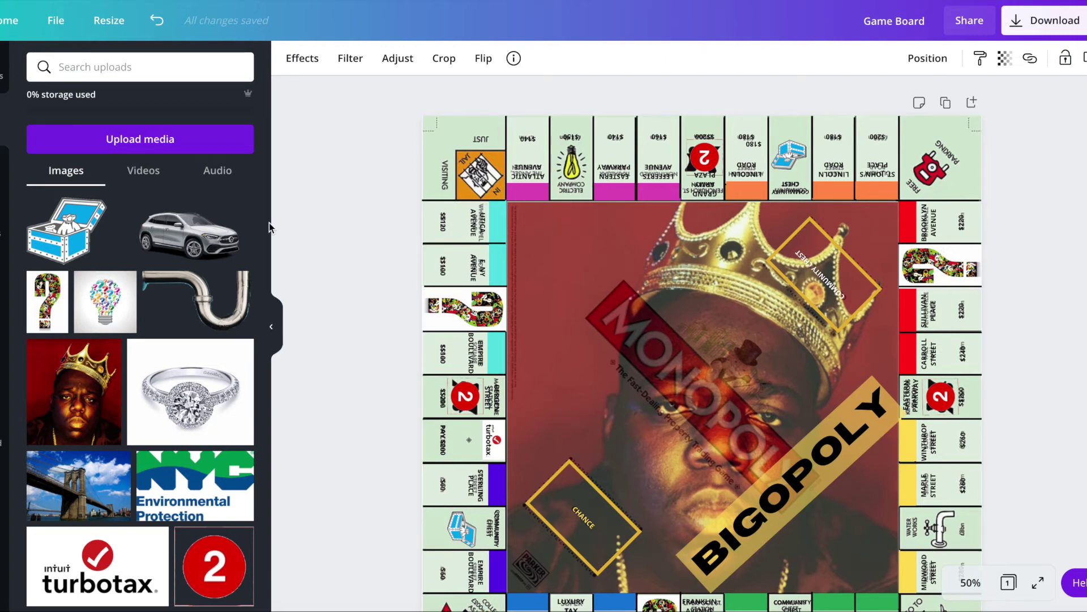
scroll(171, 300, "down", 7)
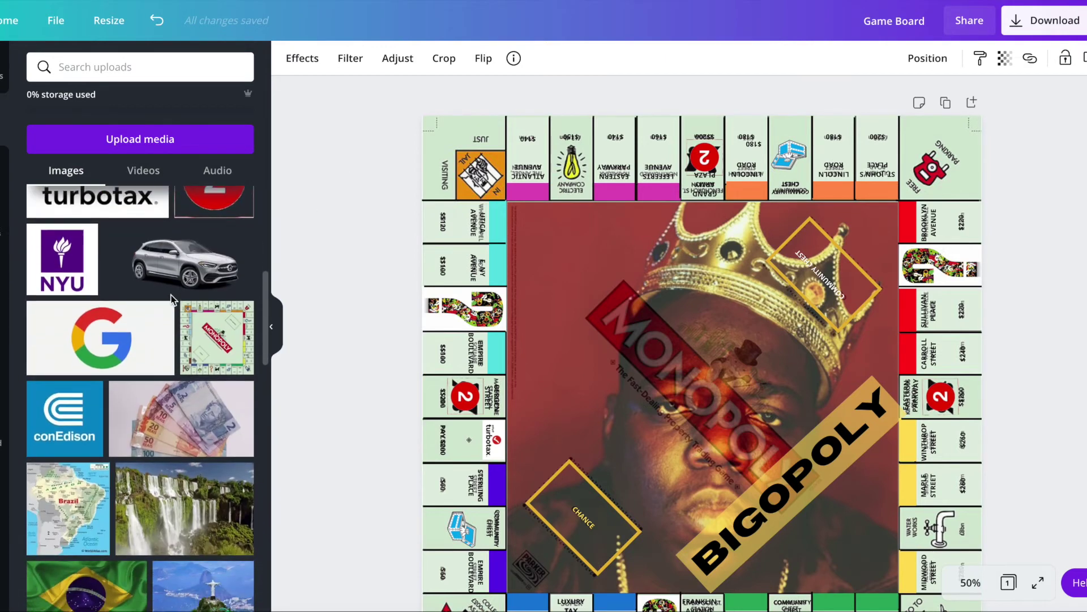
scroll(80, 410, "up", 7)
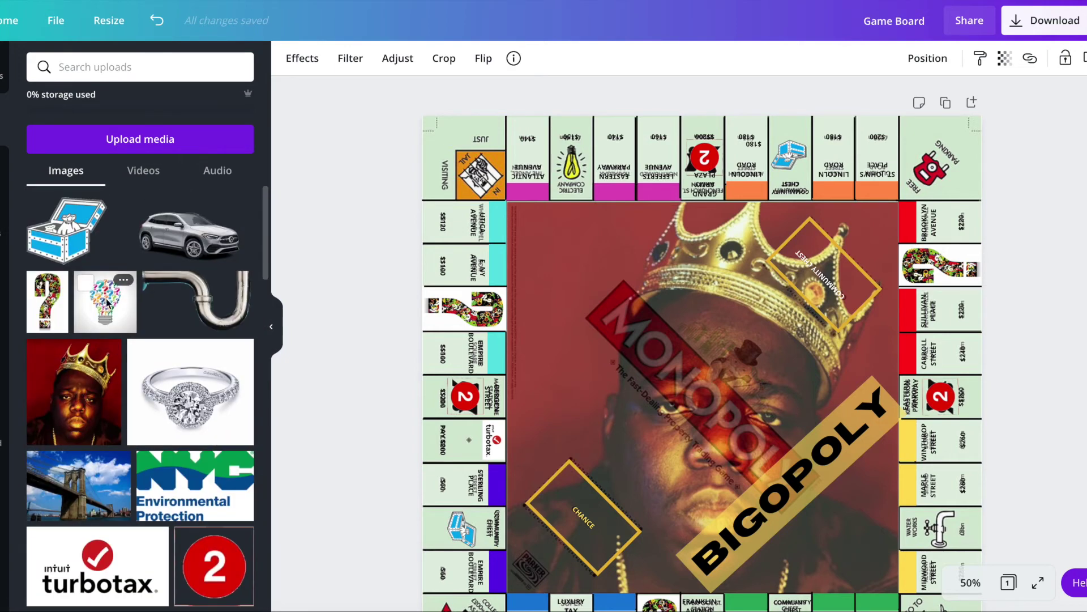
scroll(107, 303, "down", 5)
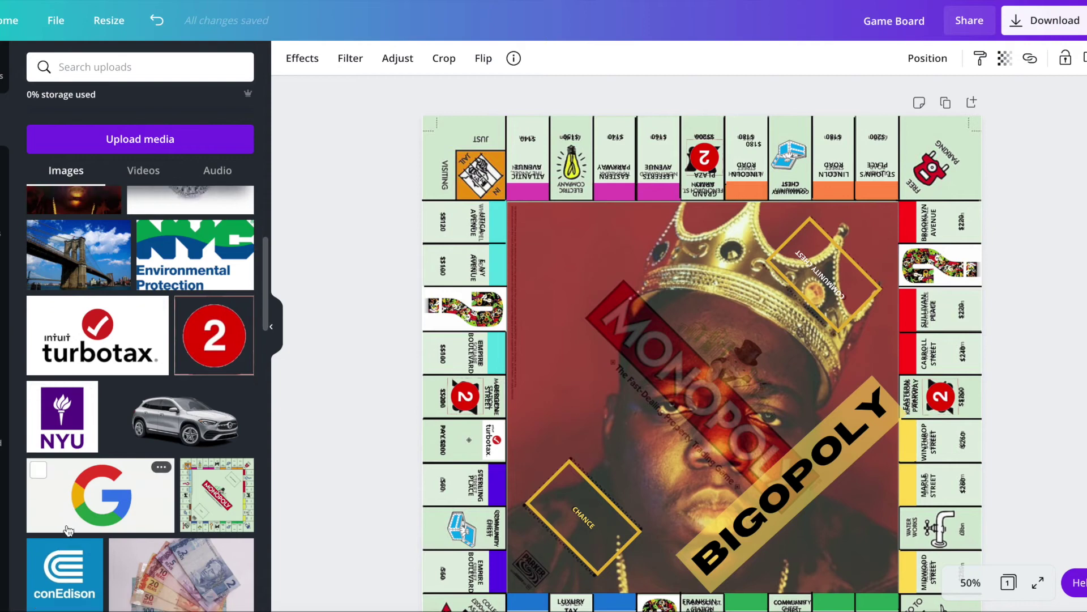
scroll(67, 499, "up", 5)
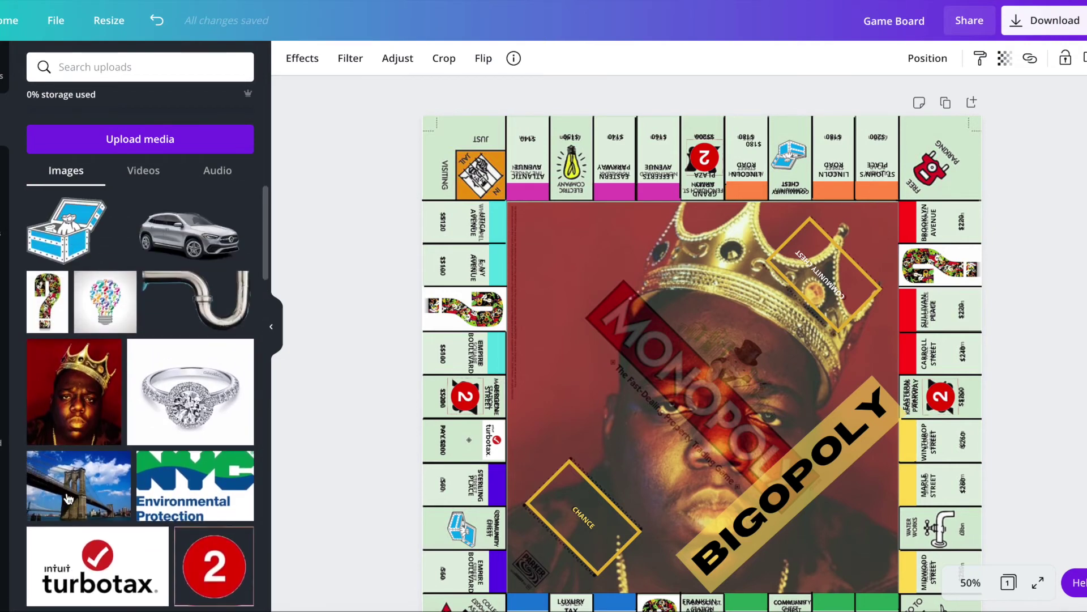
left_click(105, 301)
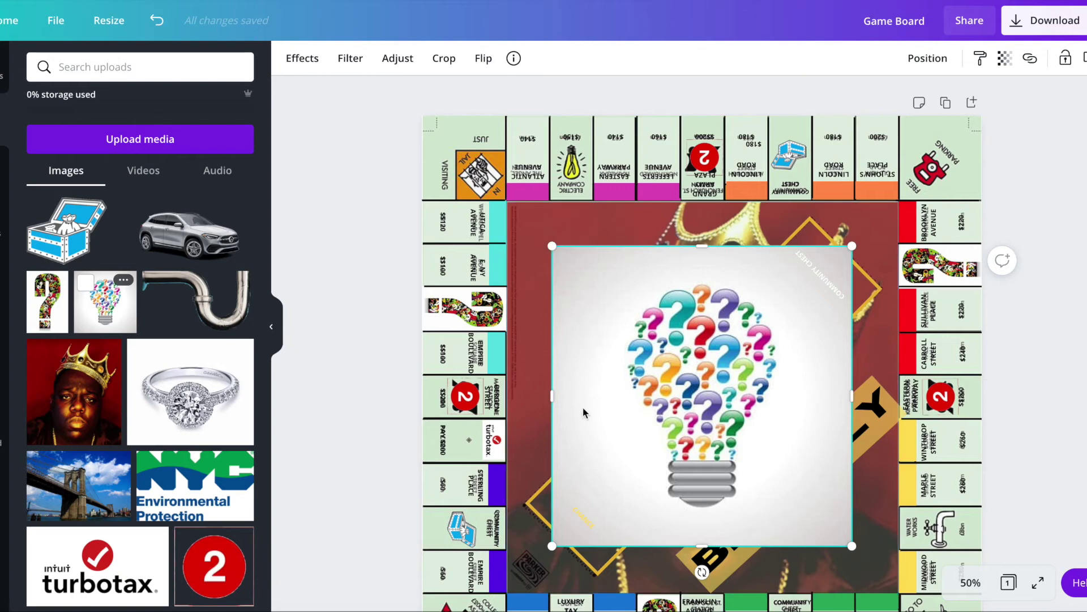
left_click_drag(702, 572, 705, 309)
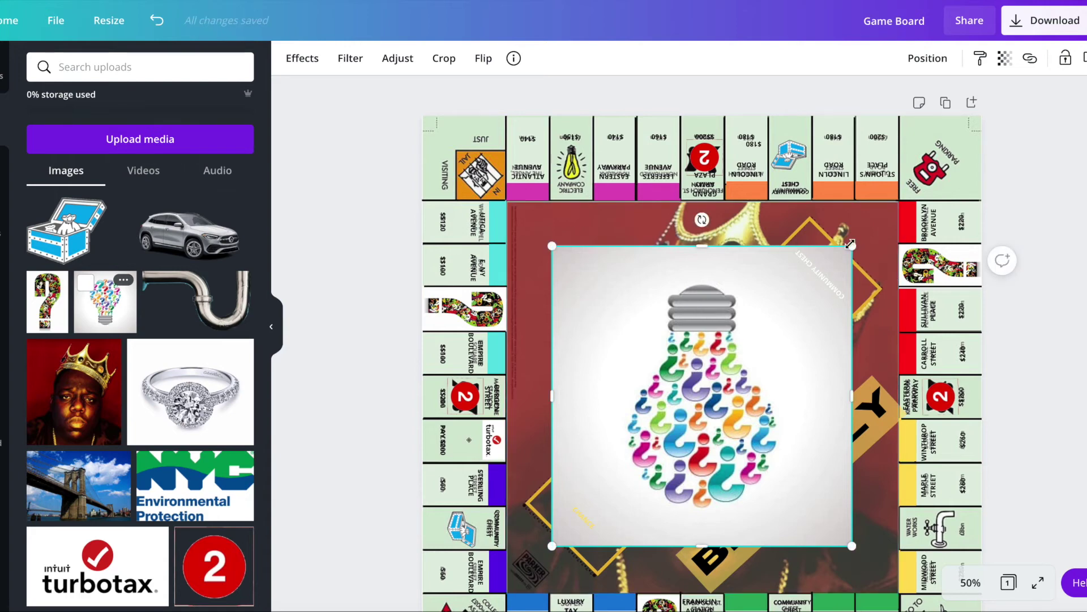
left_click_drag(850, 245, 572, 161)
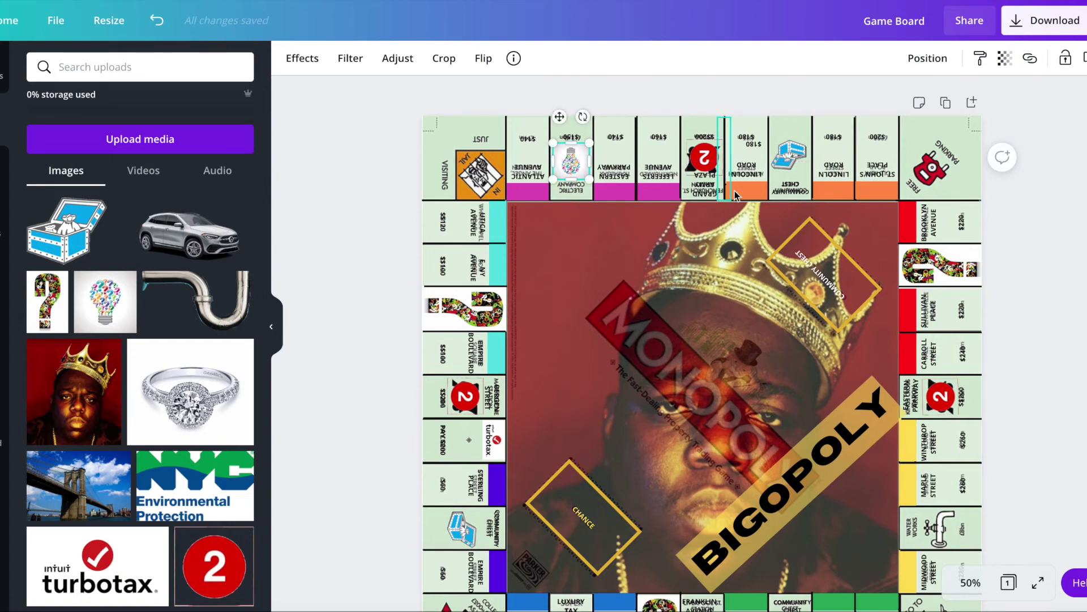
- Copy the Grand Army Plaza label, change its text to ELECTRIC COMPANY, and align it over the Electric Company title
left_click(791, 191)
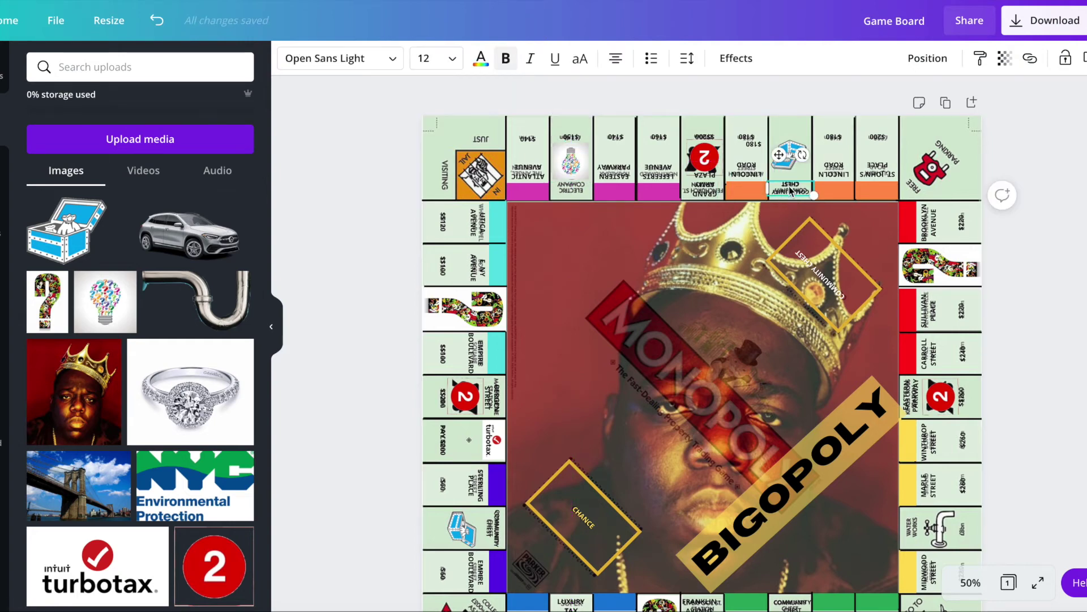
left_click(697, 193)
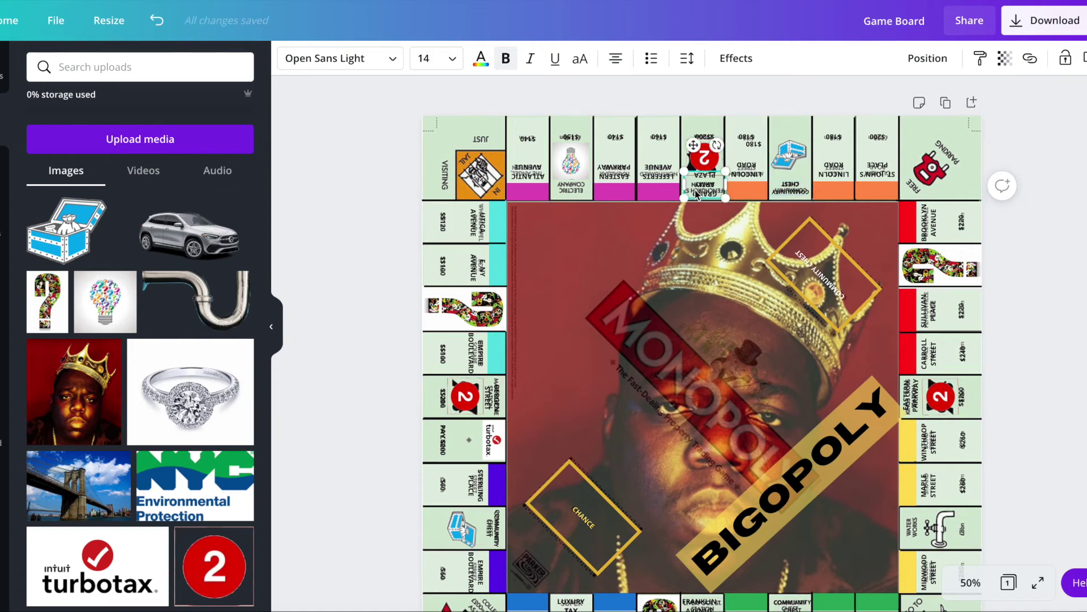
left_click_drag(697, 192, 586, 197)
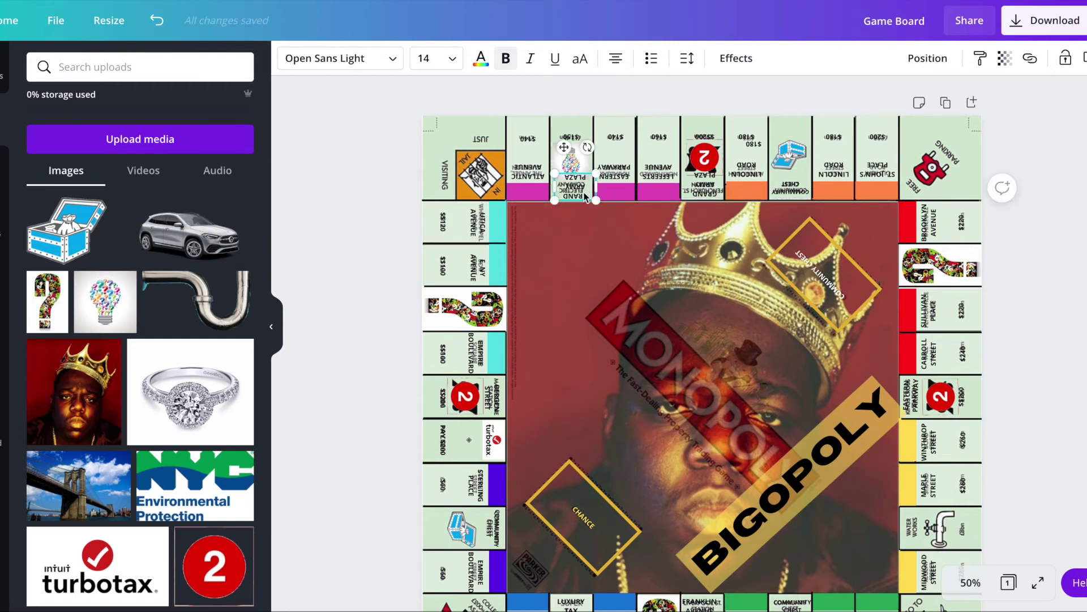
double_click(583, 196)
type("ELECTRIC COMPANY")
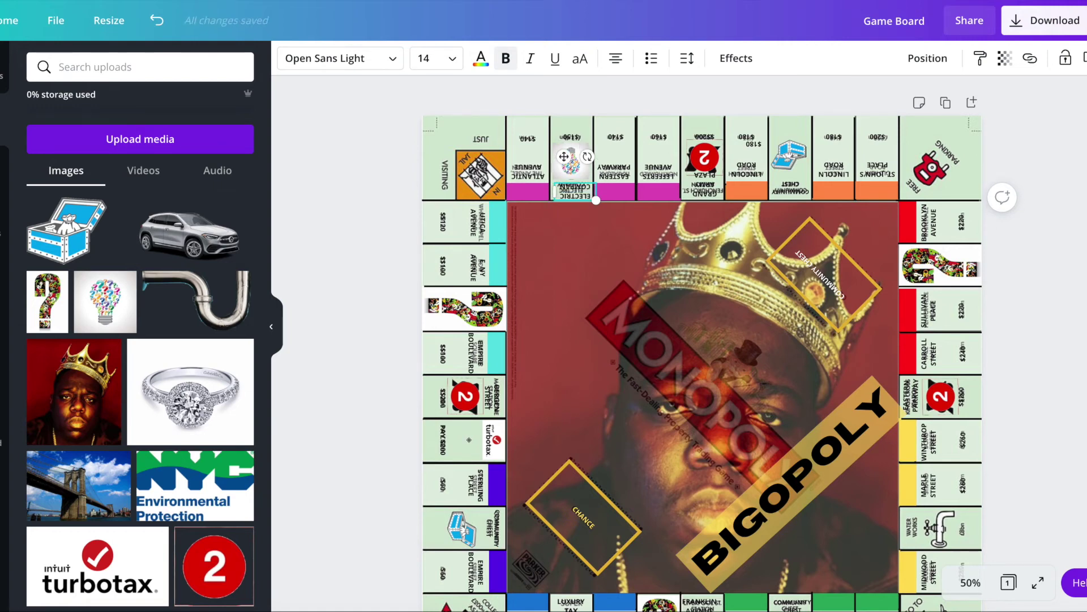
left_click(583, 237)
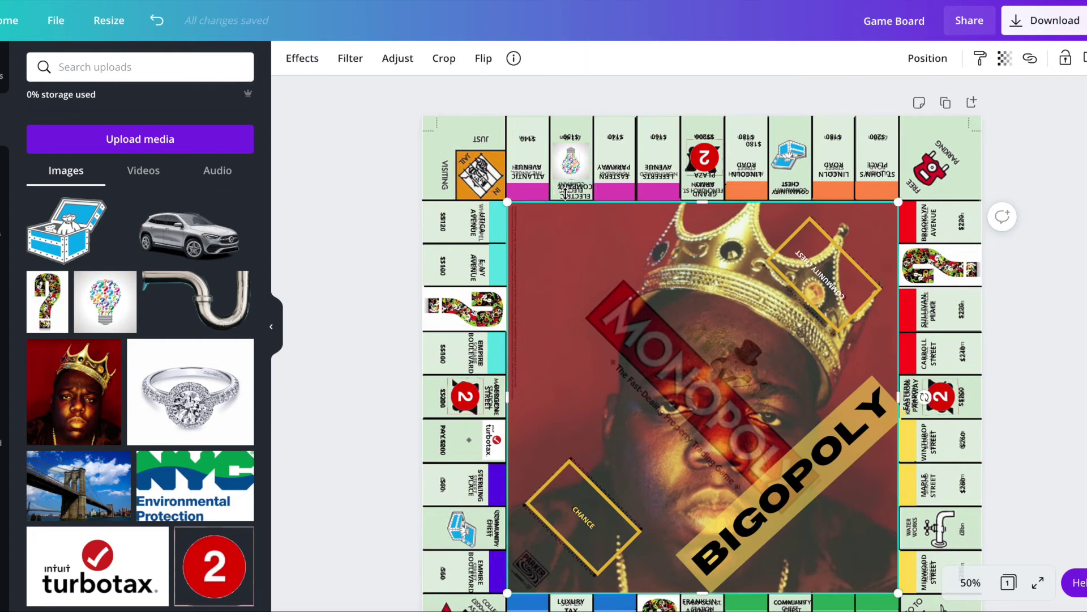
left_click_drag(565, 191, 576, 188)
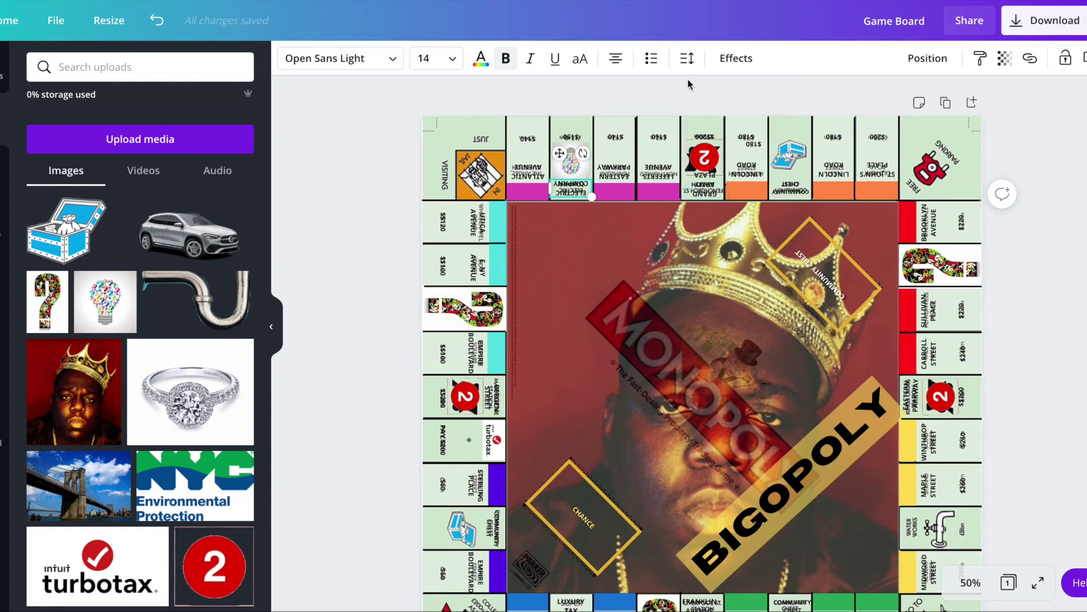
scroll(891, 164, "down", 3)
scroll(891, 164, "up", 3)
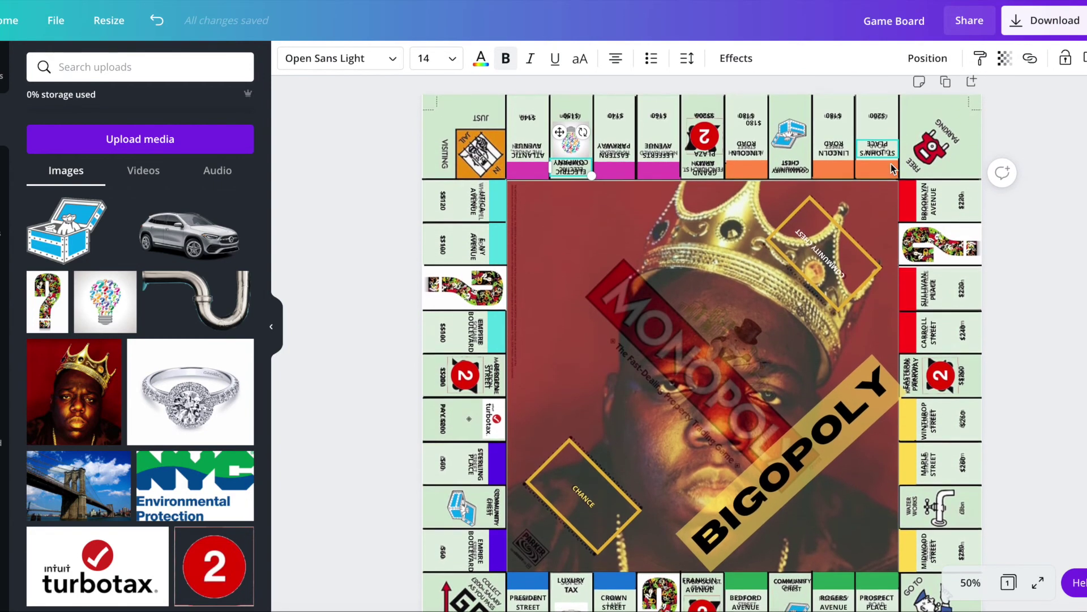
- Add the uploaded silver car image to the board, shrink it, and rotate it to a steep diagonal angle
left_click(926, 164)
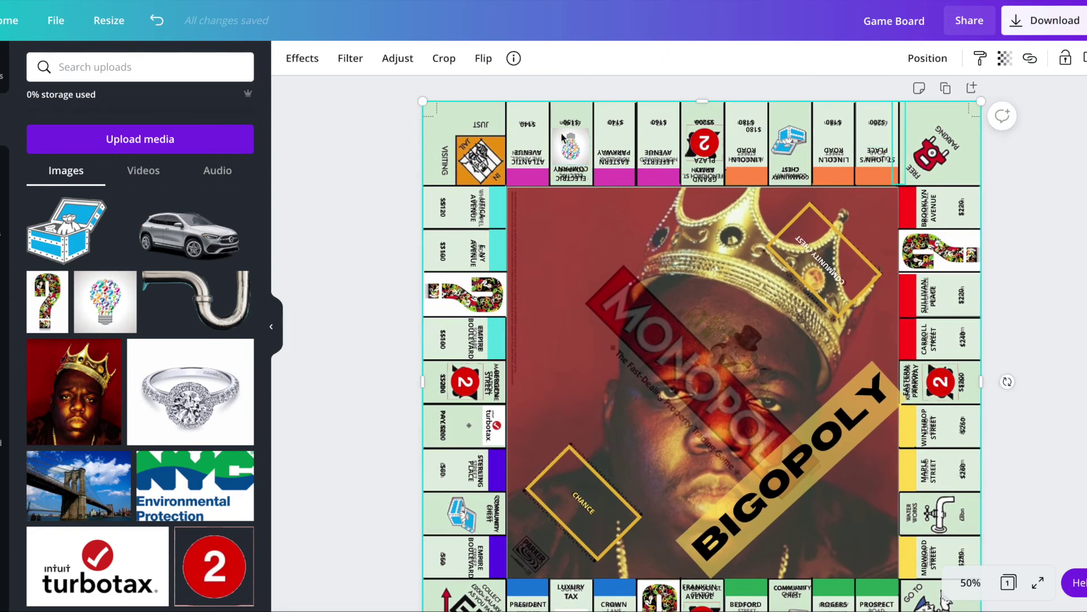
left_click(188, 232)
left_click_drag(876, 298, 658, 398)
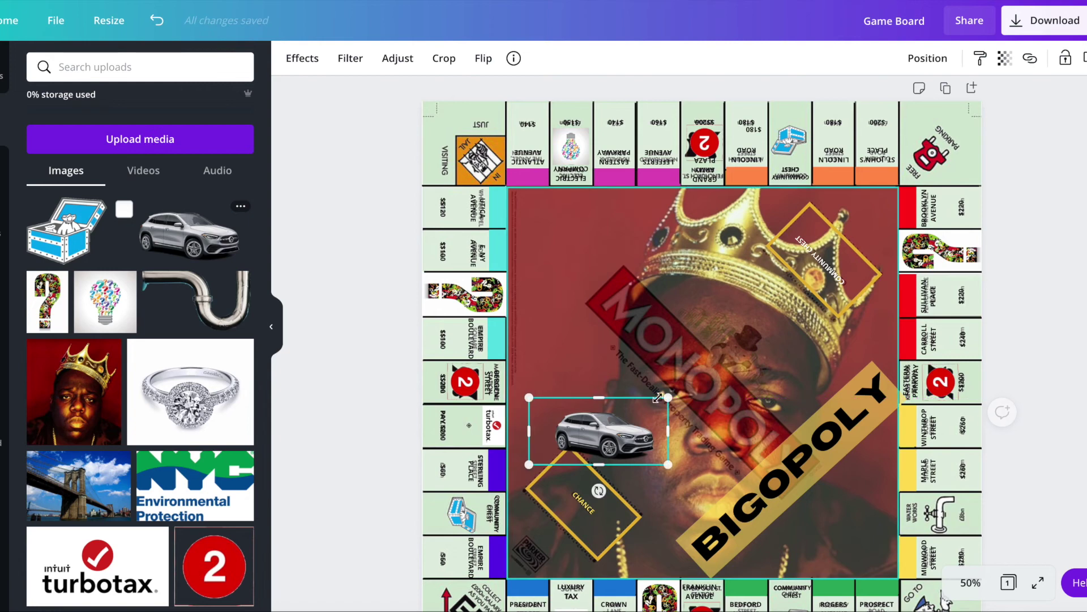
left_click_drag(598, 490, 718, 363)
left_click_drag(626, 412, 774, 262)
key("ctrl+z")
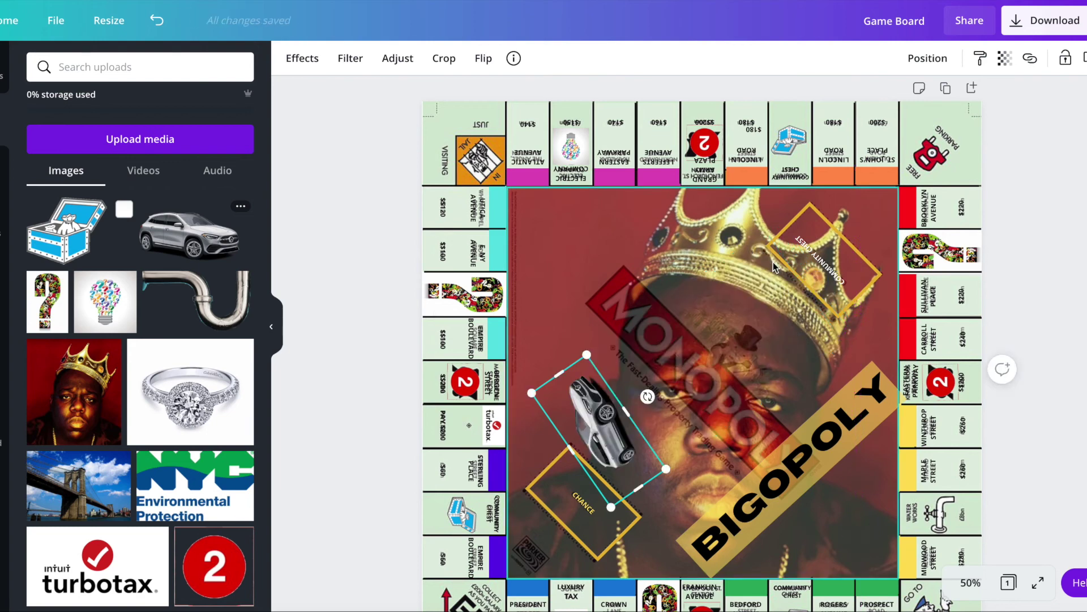
left_click(551, 302)
left_click(611, 428)
- Place the car image over the Free Parking corner's old car icon and fine-tune its rotation to match the corner's diagonal
left_click_drag(610, 428, 954, 164)
left_click_drag(954, 239, 942, 185)
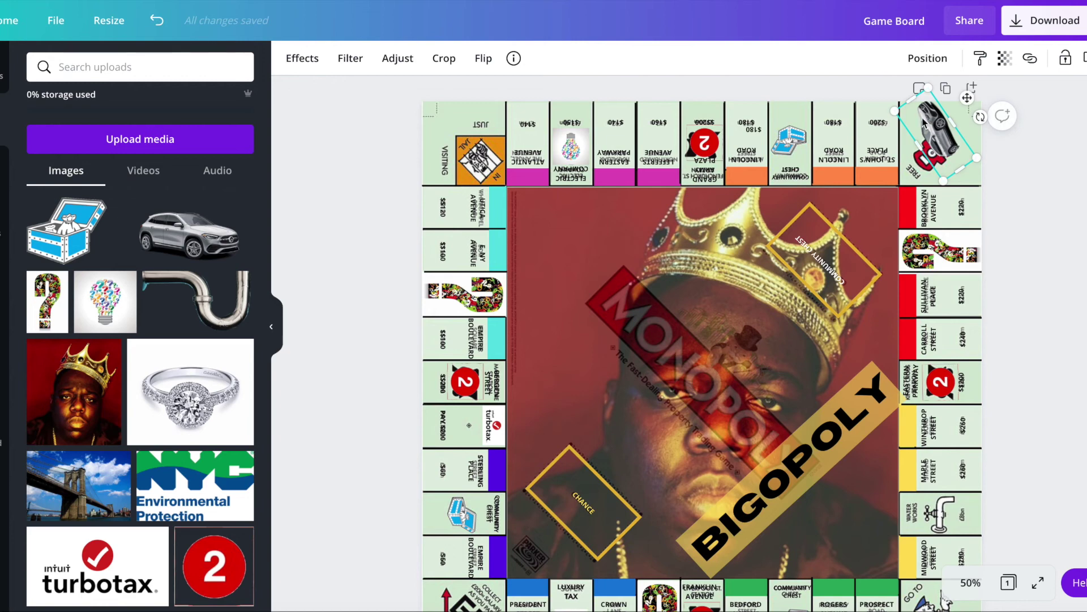
left_click_drag(979, 116, 974, 113)
left_click_drag(931, 145, 924, 153)
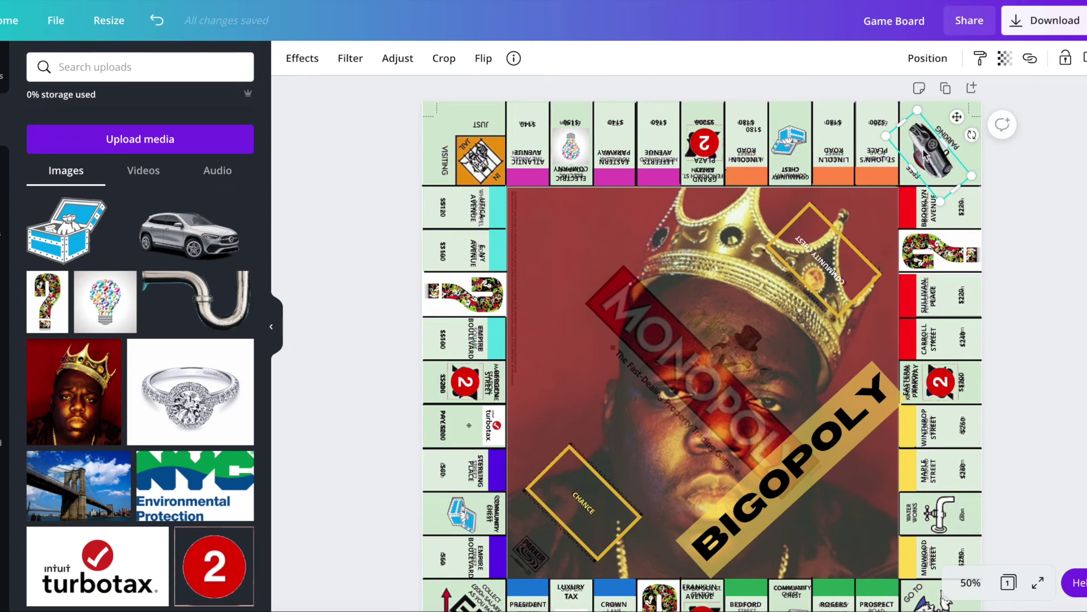
left_click(1012, 182)
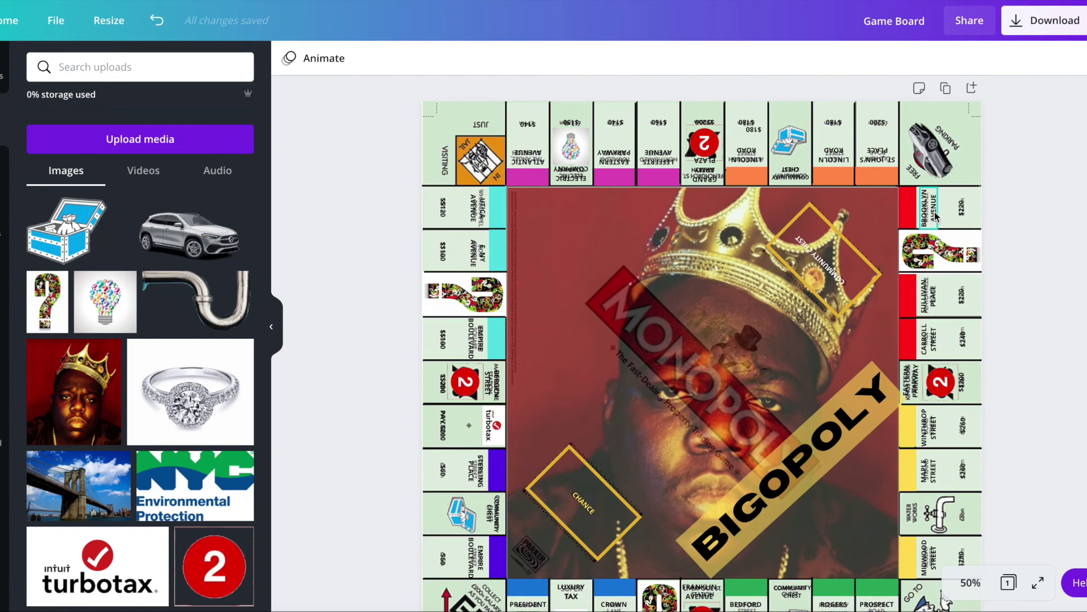
- Copy Brooklyn Avenue's price label into the Free Parking corner, change its text to FREE, and rotate it over the original FREE title
left_click(962, 208)
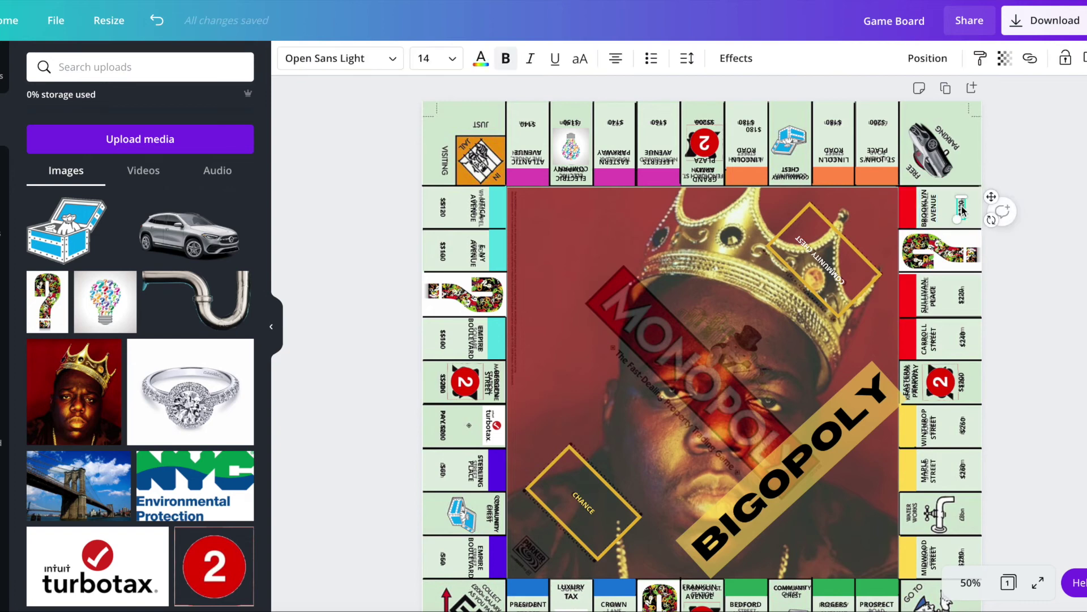
left_click_drag(962, 205, 969, 212)
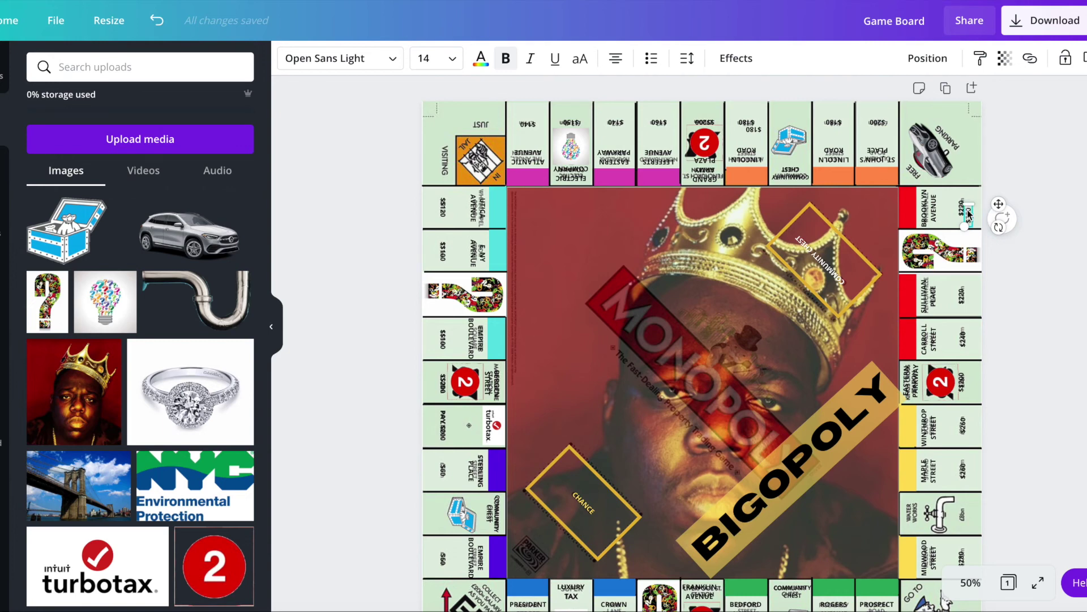
left_click_drag(966, 207, 962, 196)
key("ctrl+z")
left_click_drag(998, 204, 1002, 148)
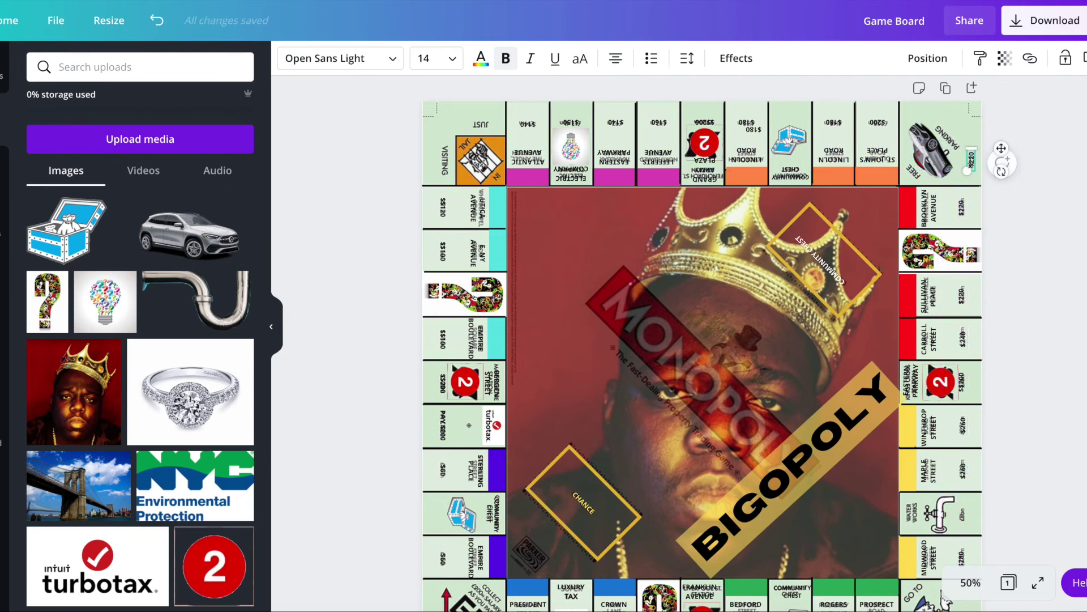
type("REE")
left_click_drag(1001, 170, 928, 142)
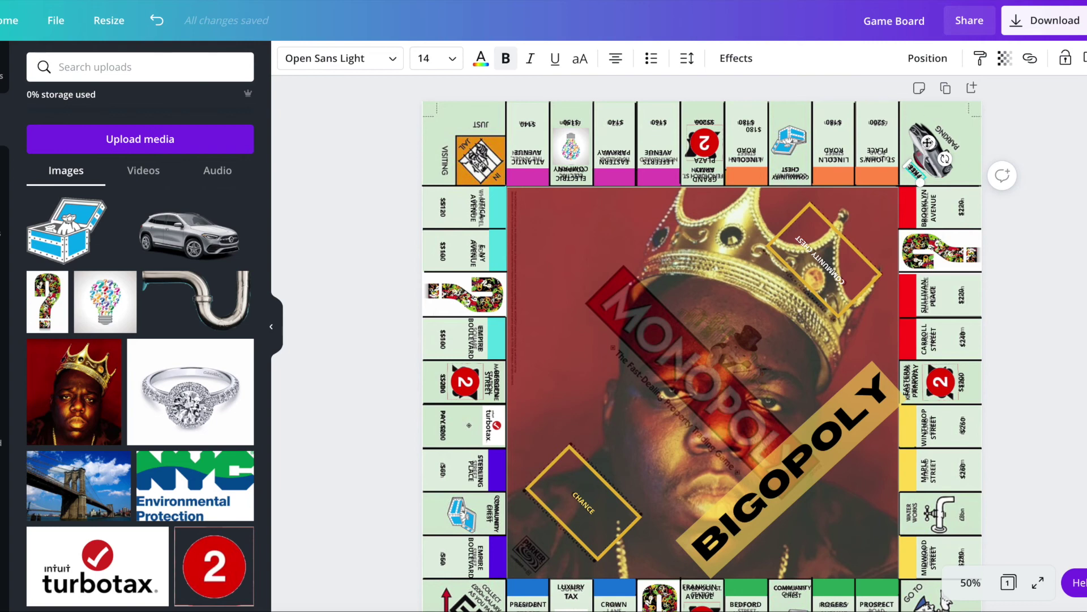
- Copy the FREE label, change its text to PARKING, and align it diagonally over the corner's original PARKING title
left_click_drag(950, 115, 966, 115)
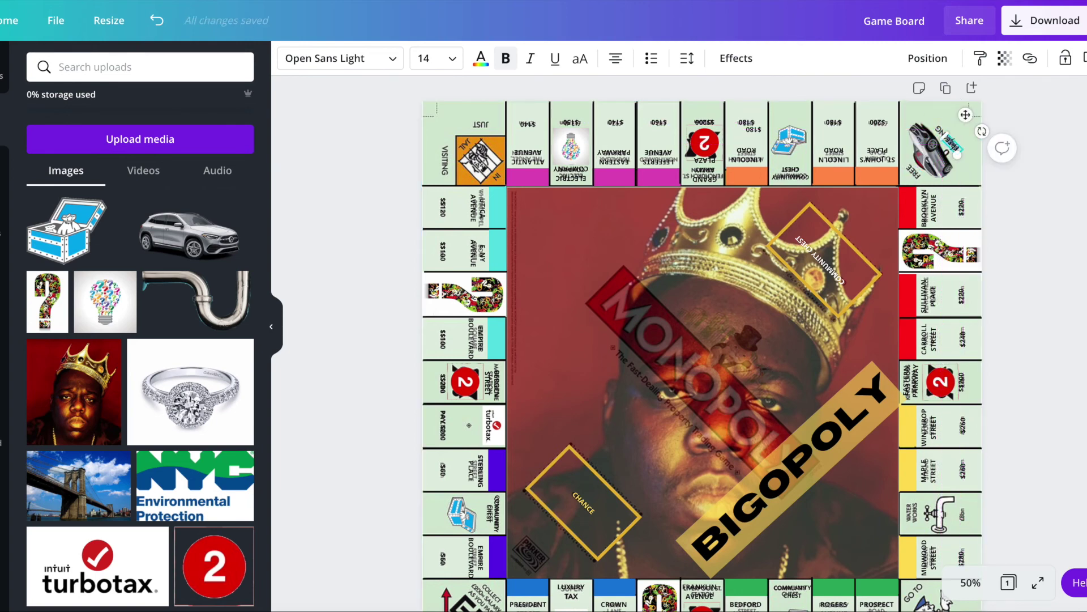
left_click_drag(954, 149, 958, 154)
scroll(703, 357, "up", 1)
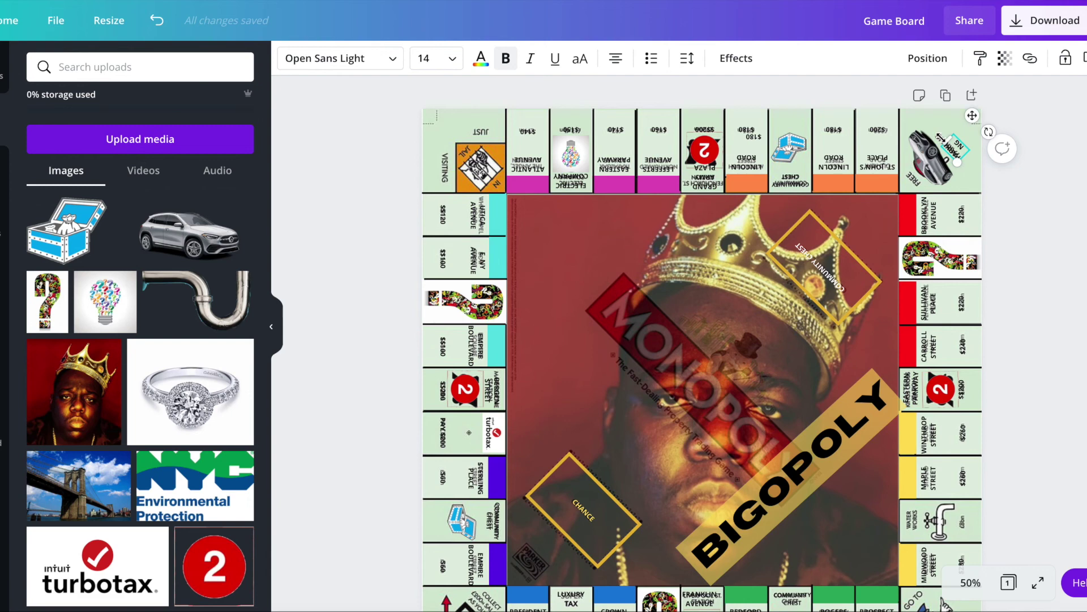
left_click_drag(943, 140, 931, 129)
left_click(1021, 222)
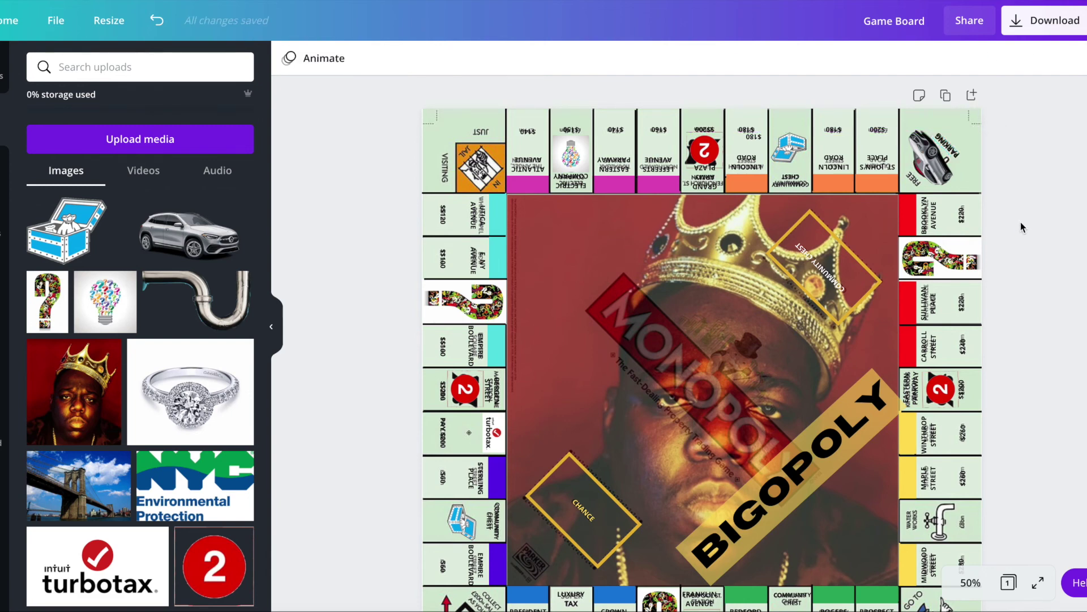
- Add the uploaded NYU logo, shrink and rotate it diagonally, and place it over the police officer in the Go To Jail corner
scroll(1021, 222, "down", 3)
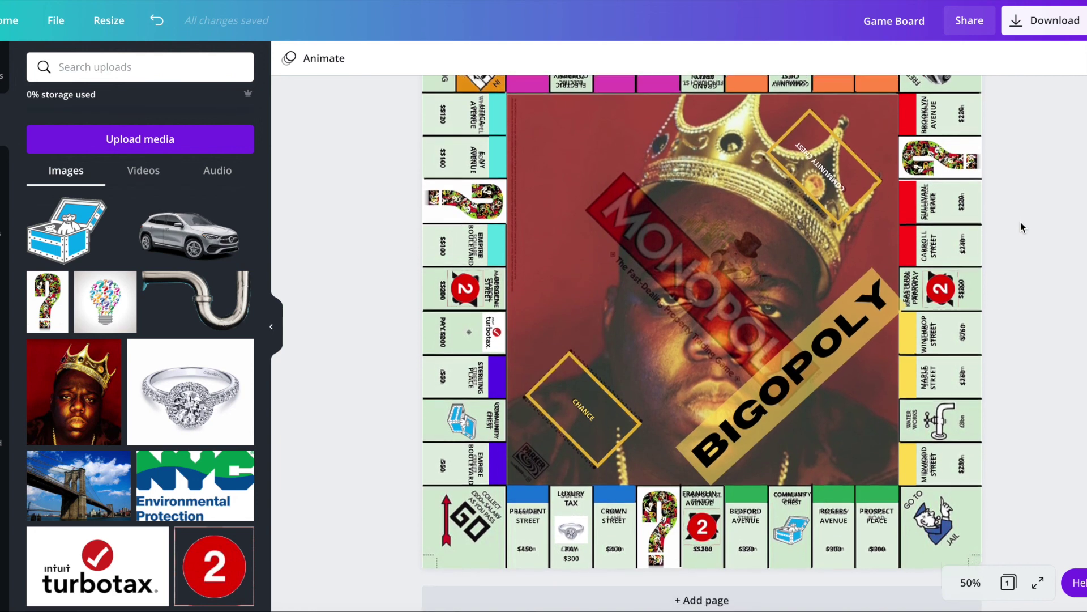
scroll(1021, 222, "down", 1)
left_click(931, 506)
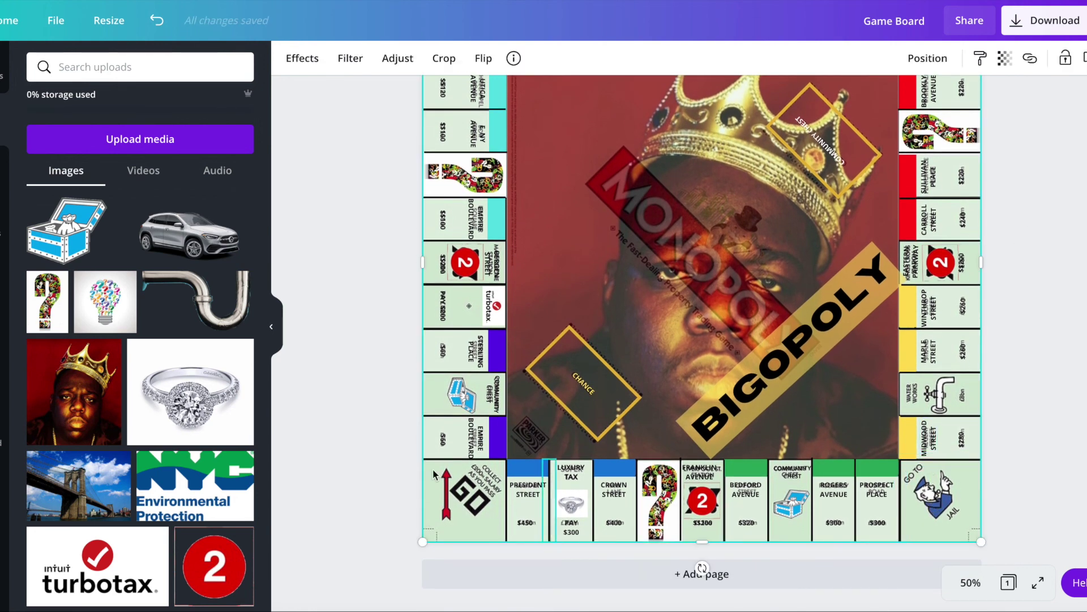
scroll(174, 431, "down", 3)
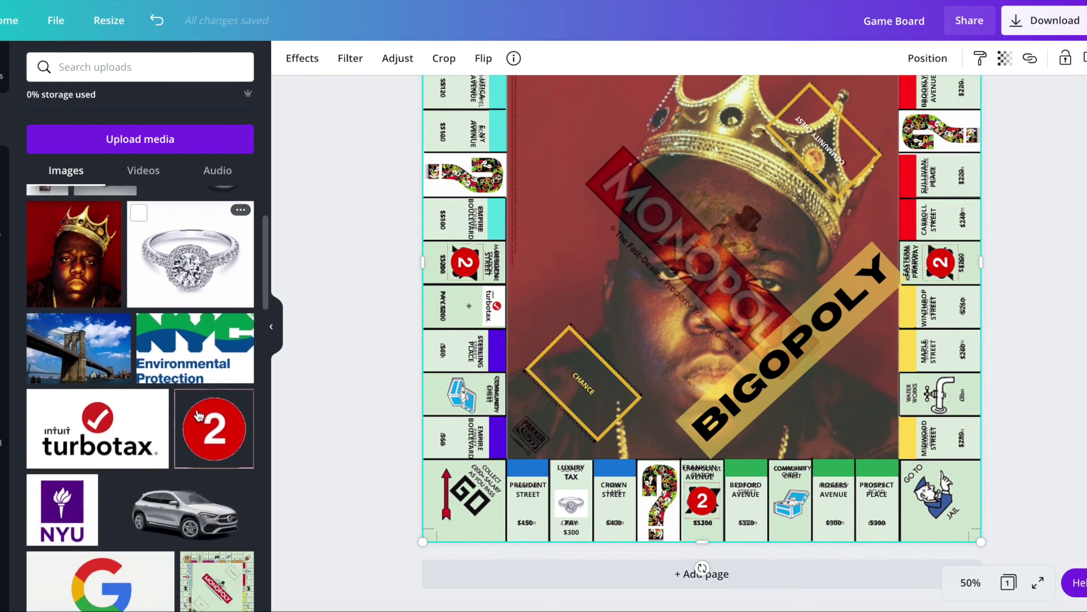
left_click(67, 515)
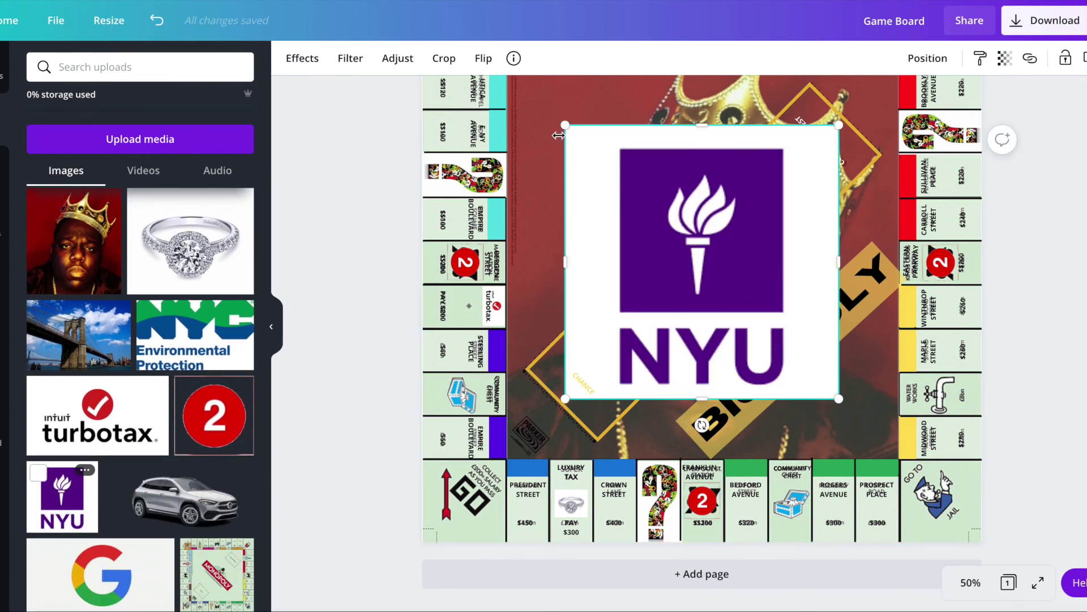
left_click_drag(562, 120, 759, 318)
left_click_drag(798, 426, 846, 410)
left_click_drag(804, 366, 934, 499)
left_click_drag(936, 566, 976, 540)
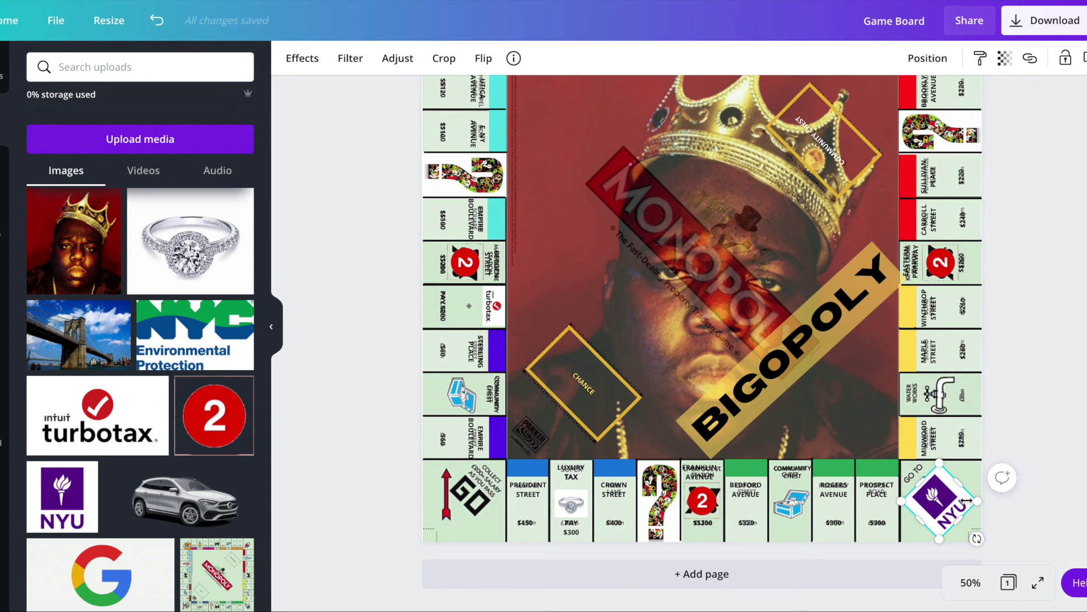
left_click_drag(979, 501, 945, 497)
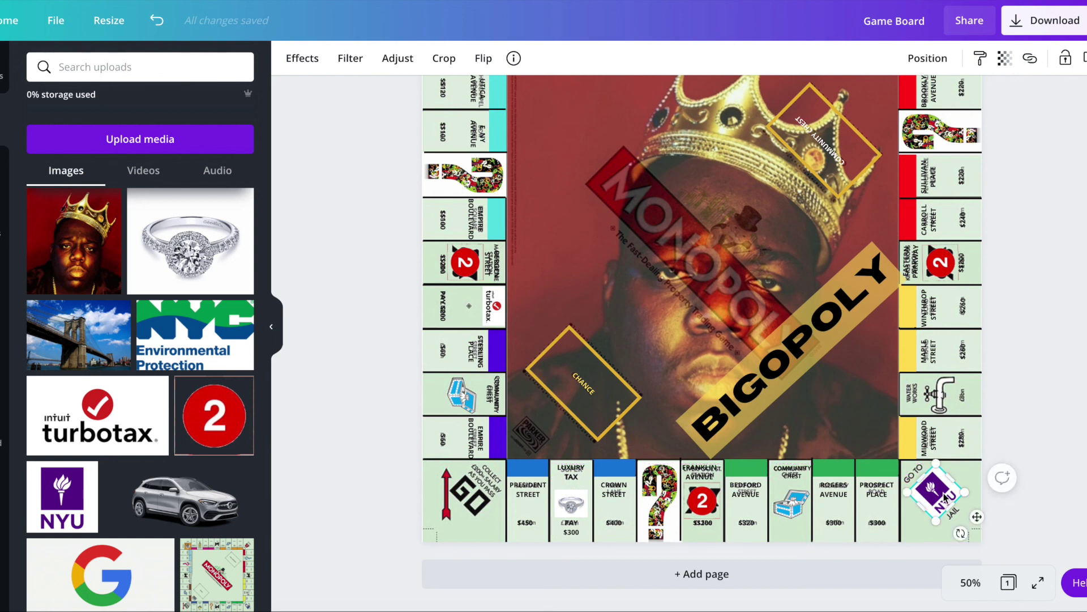
- Copy the Free Parking corner's PARKING label and move the copy over the JAIL title in the Go To Jail corner
scroll(944, 498, "up", 3)
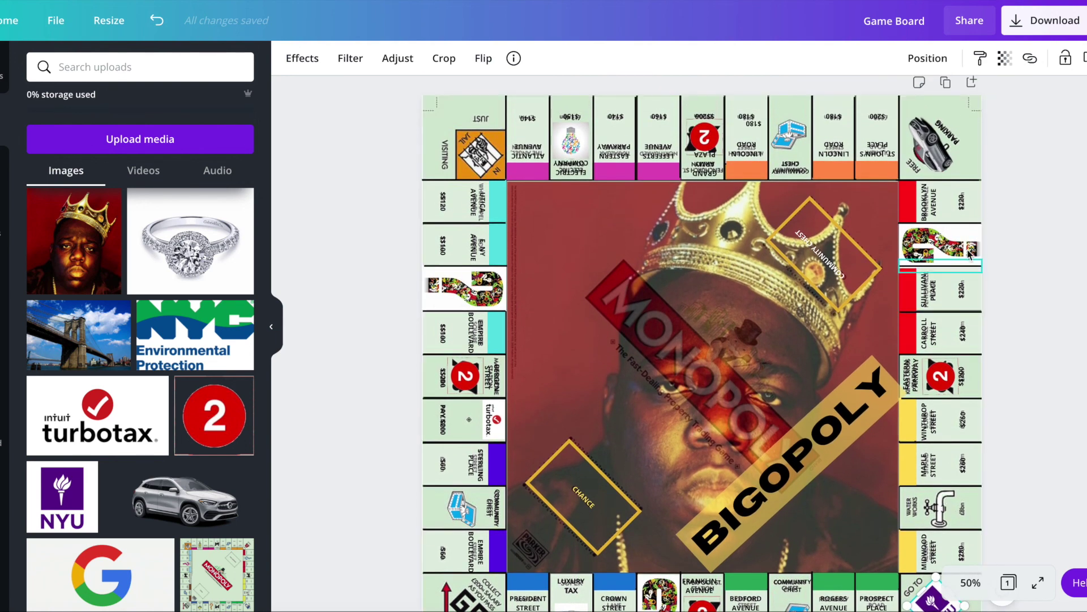
left_click(955, 134)
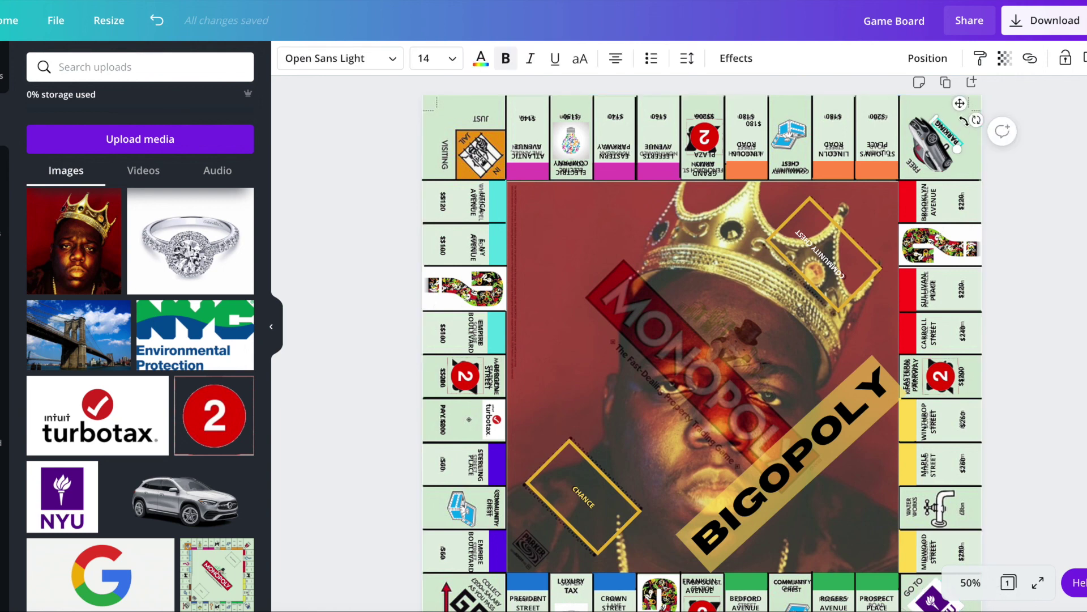
left_click_drag(959, 103, 969, 96)
key("ctrl+z")
scroll(968, 96, "down", 3)
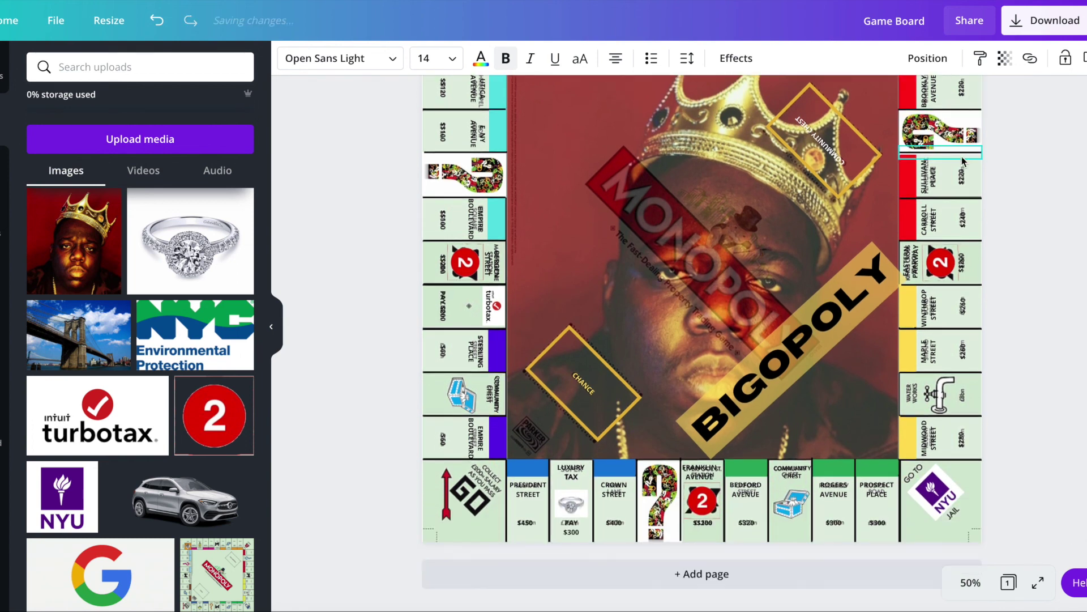
scroll(963, 164, "up", 3)
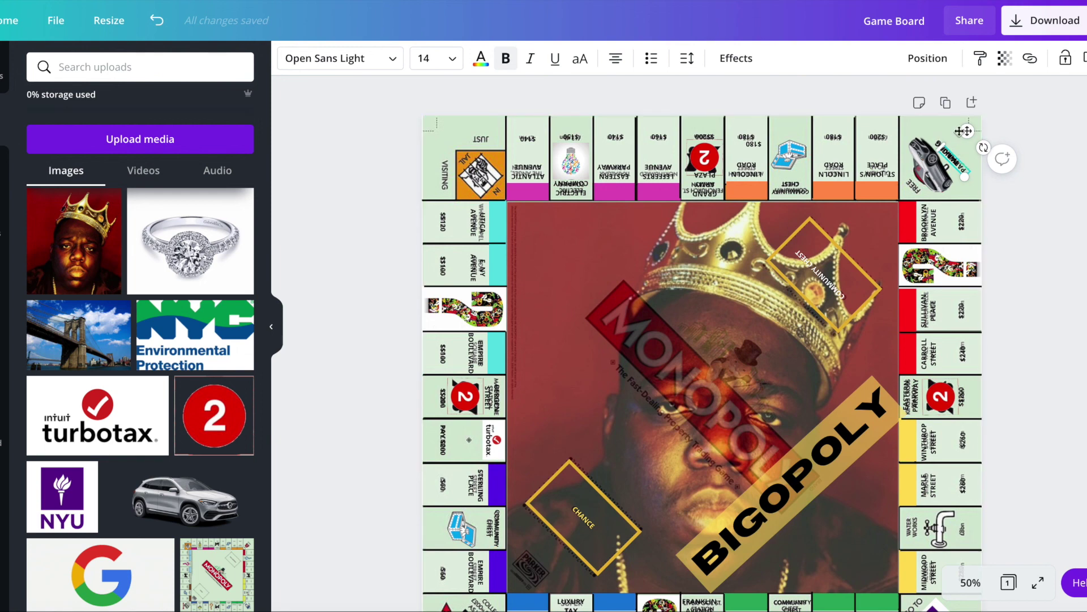
left_click_drag(962, 131, 887, 527)
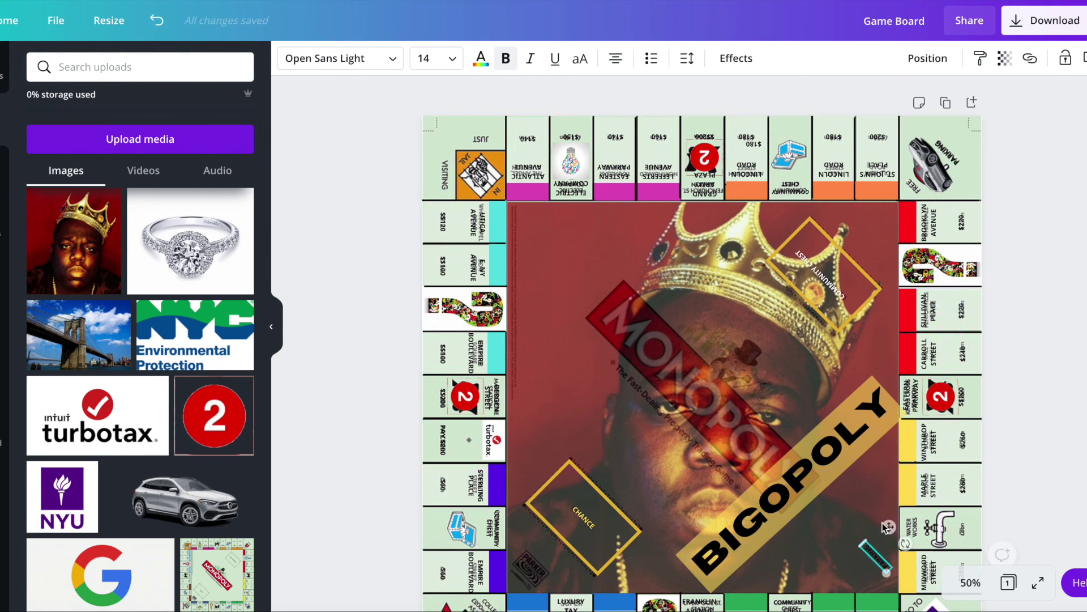
scroll(887, 527, "down", 3)
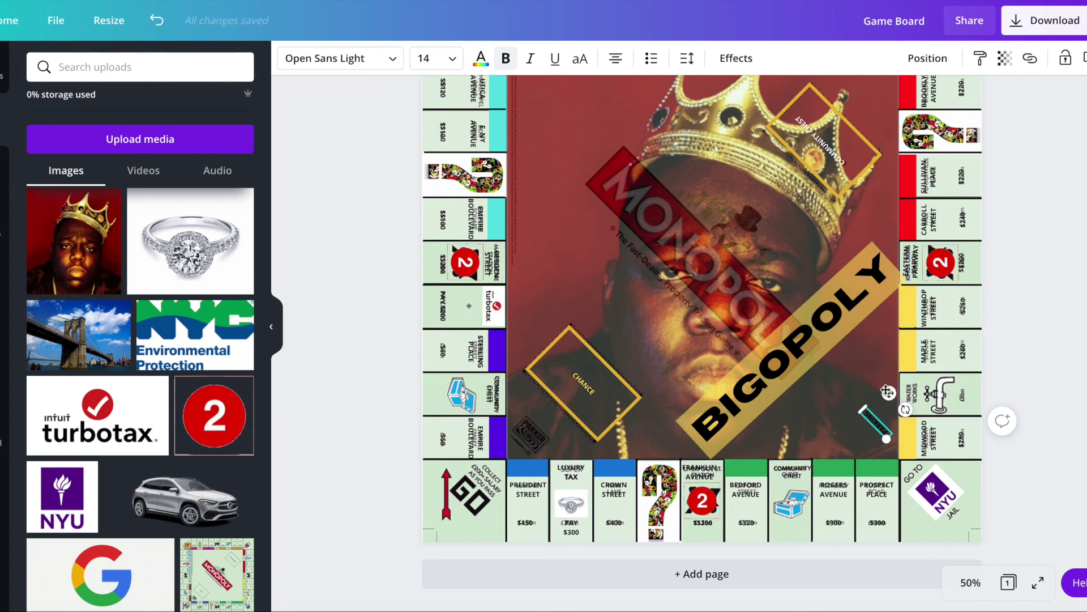
left_click_drag(888, 392, 957, 484)
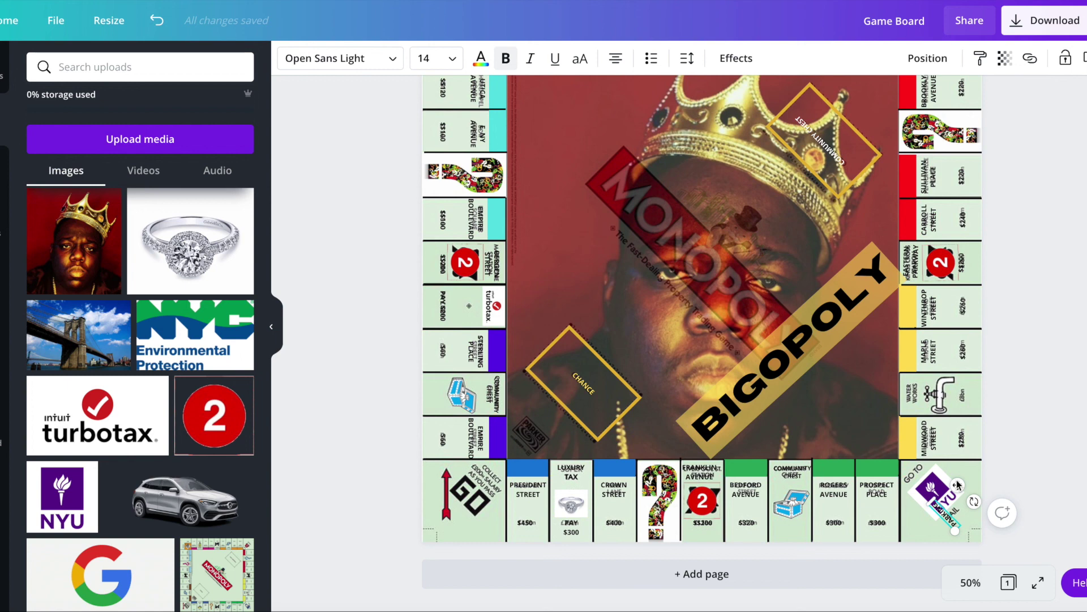